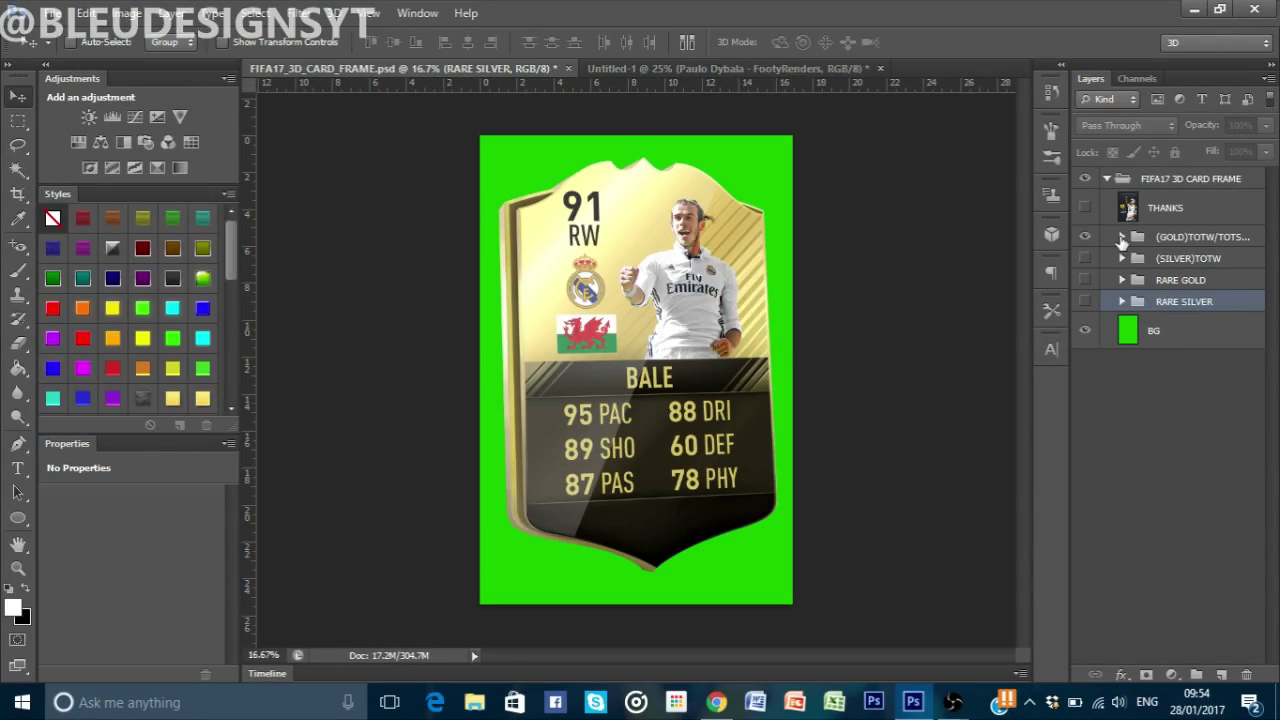
Step: Copy the Bale card's outline onto a new Layer 1 and hide the BALE and INFORM layers
click(1121, 237)
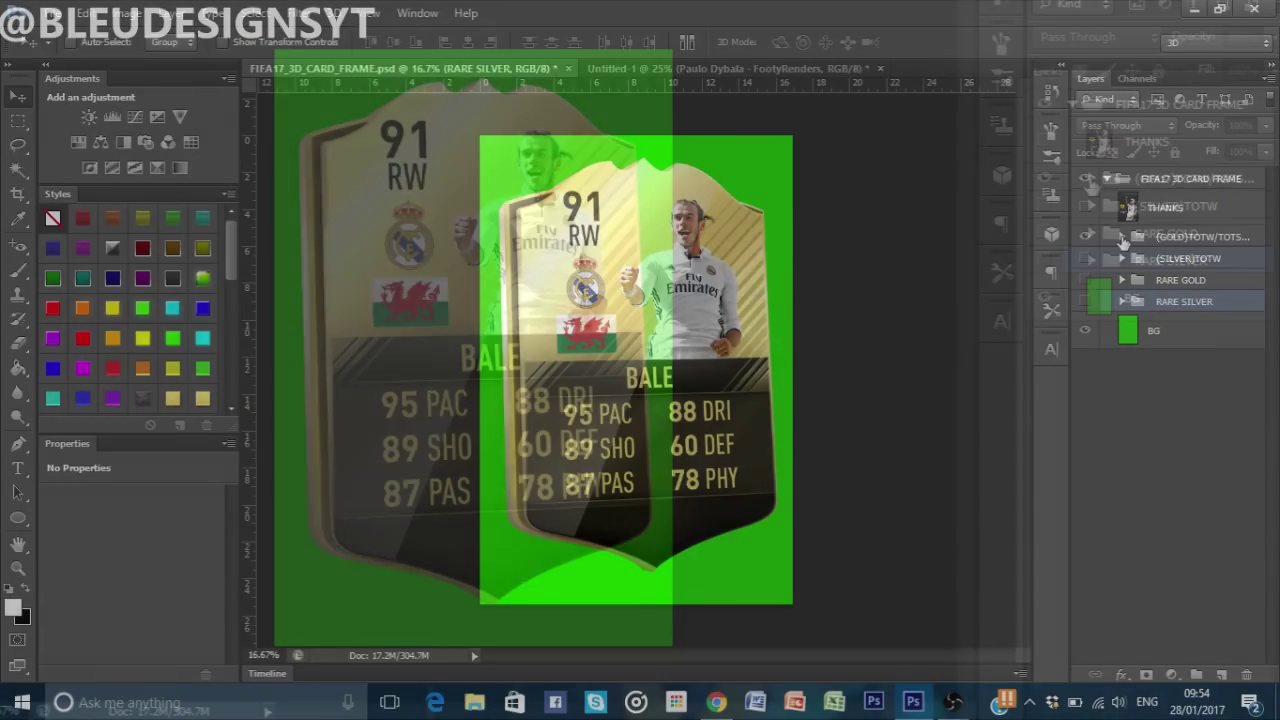
click(1122, 261)
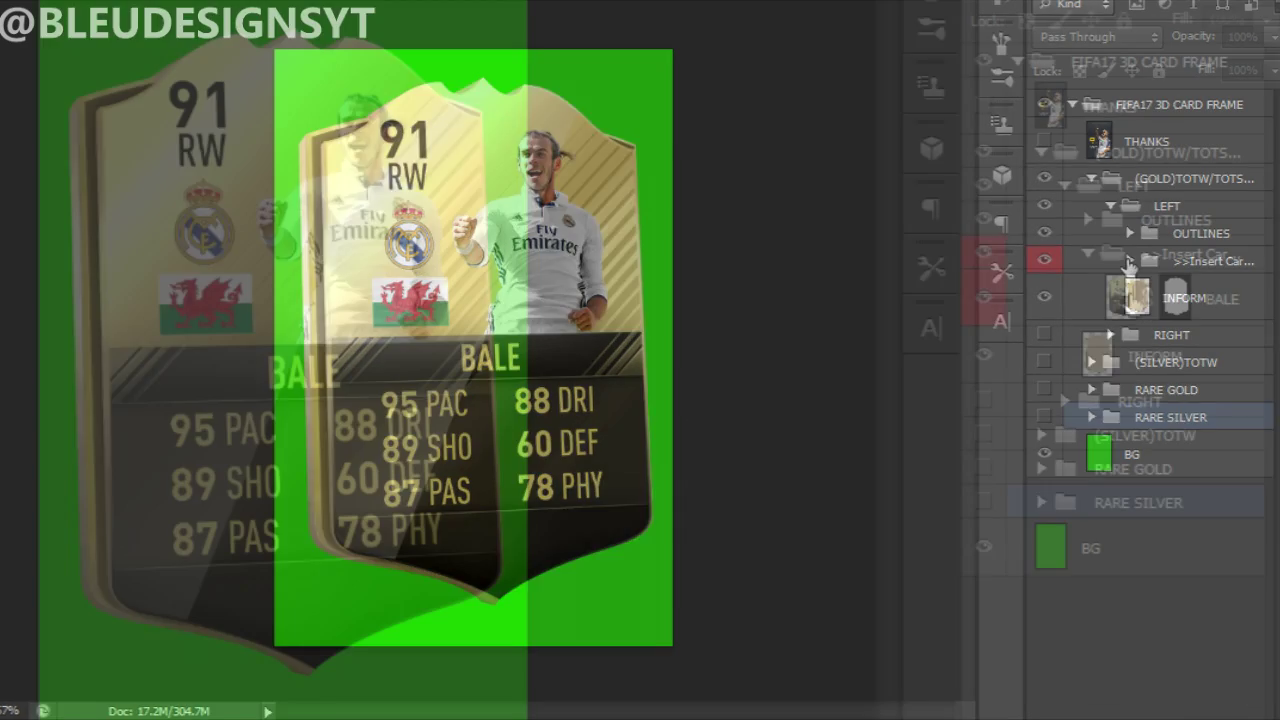
click(1156, 305)
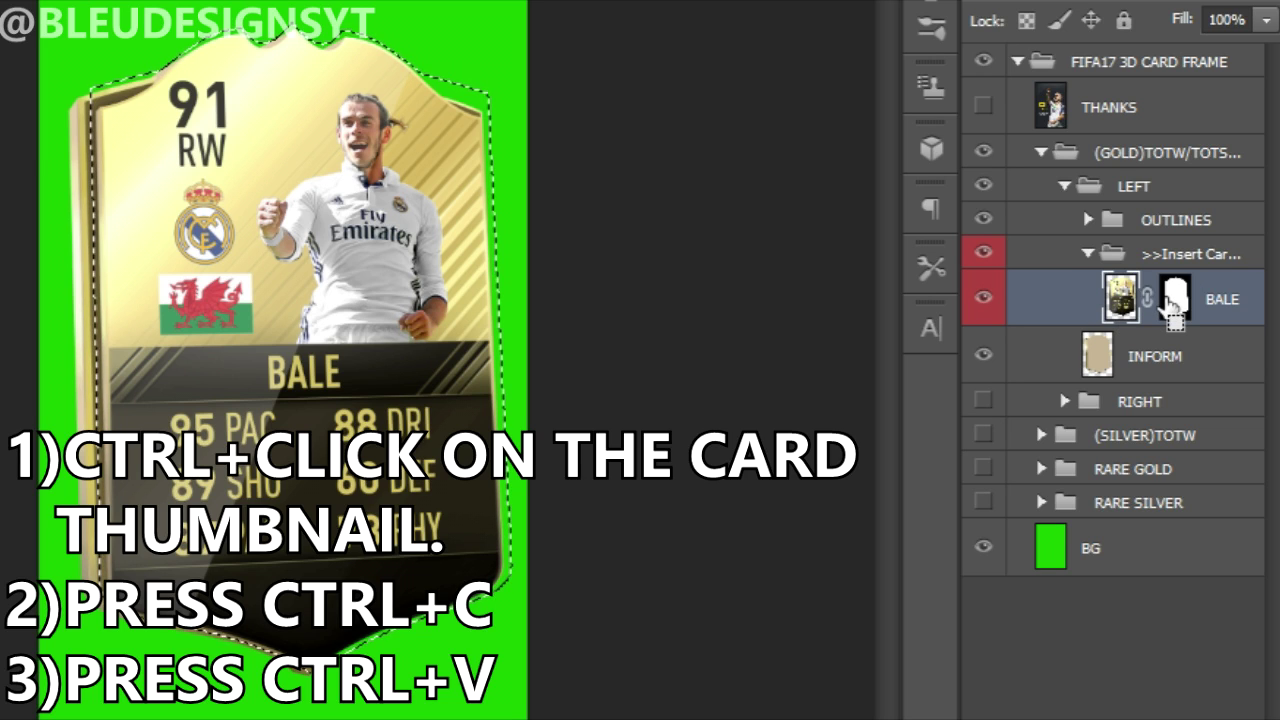
key(ctrl+c)
key(ctrl+v)
click(1045, 345)
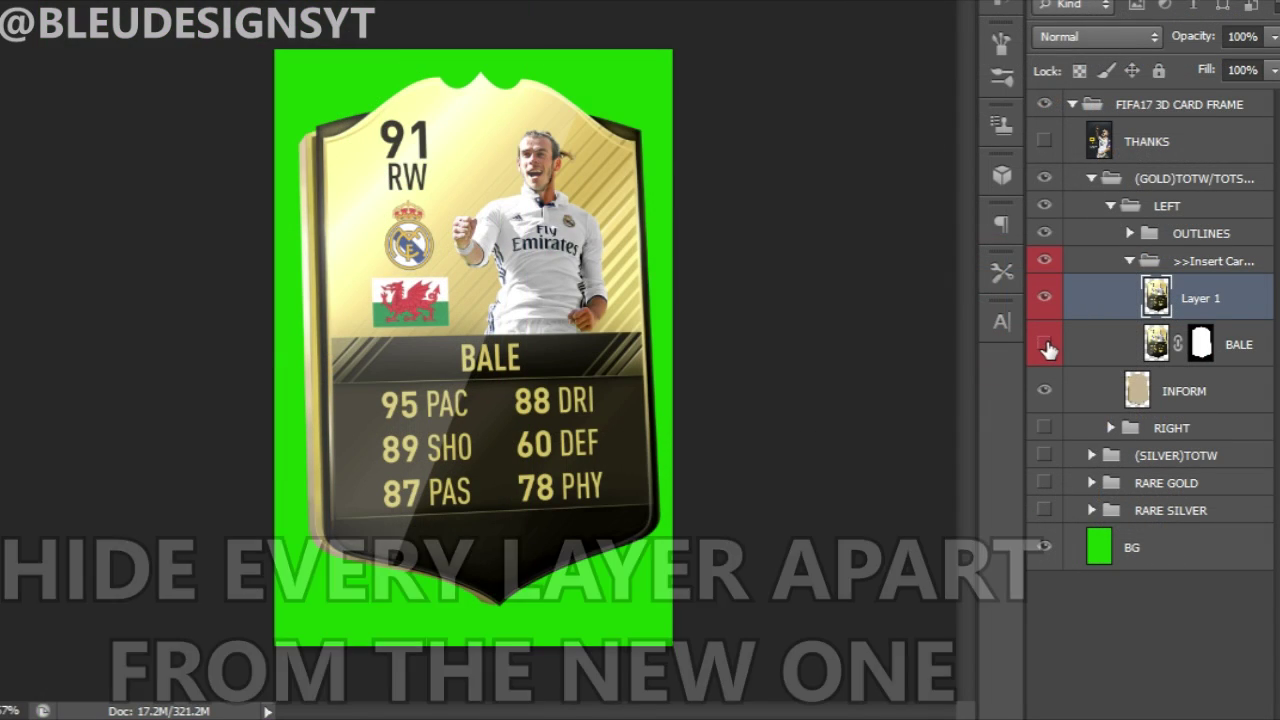
click(1045, 390)
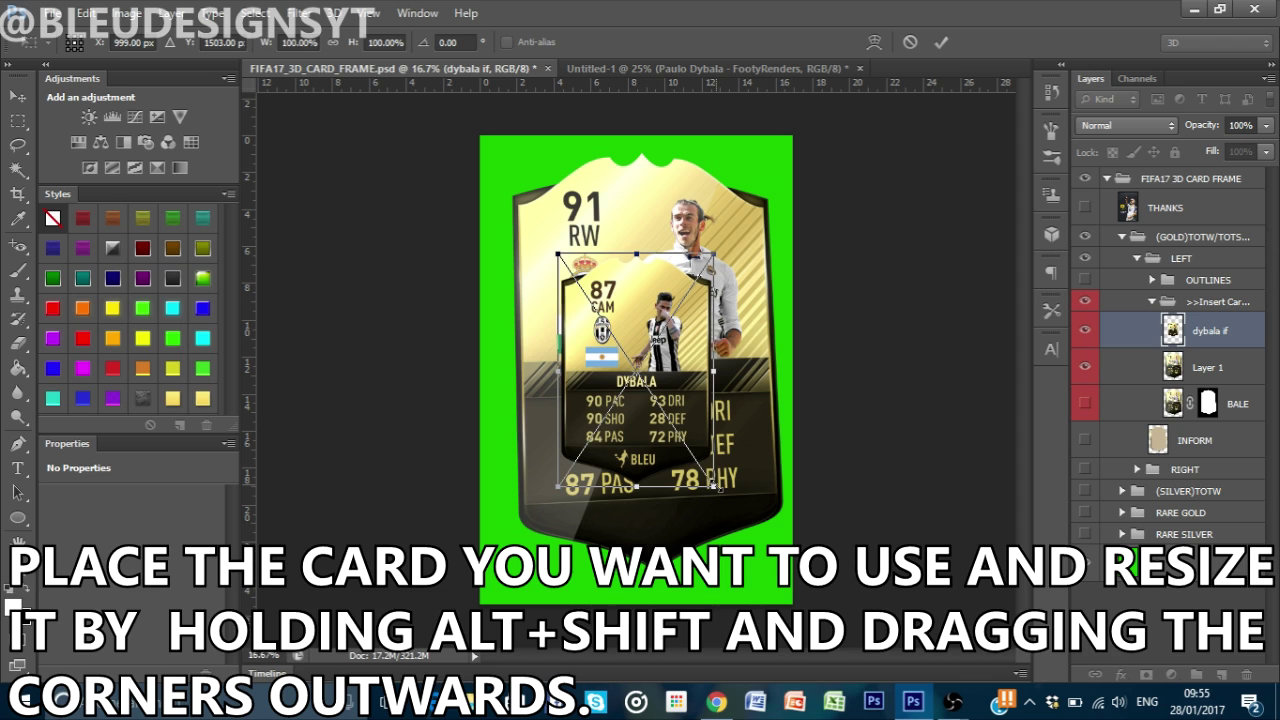
Step: Scale the Dybala card up proportionally and nudge it left to line up with the card's top-right corner
drag(713, 486, 808, 563)
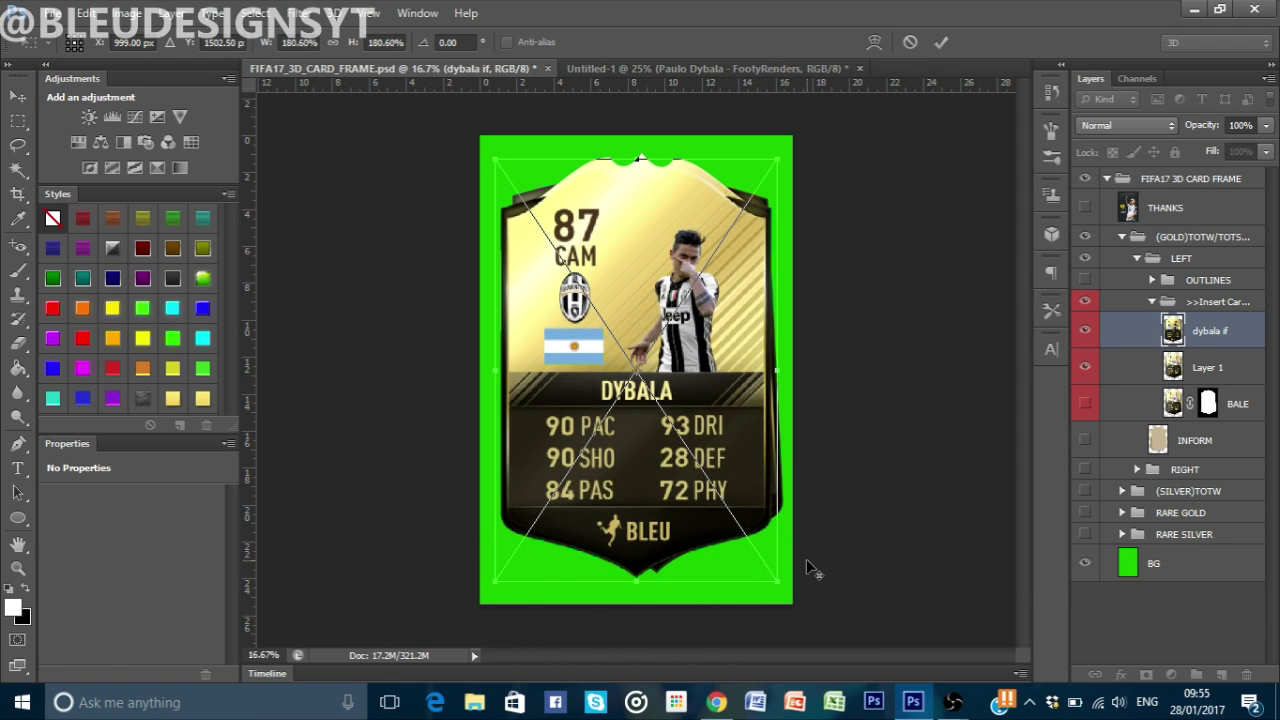
key(Return)
key(z)
click(765, 195)
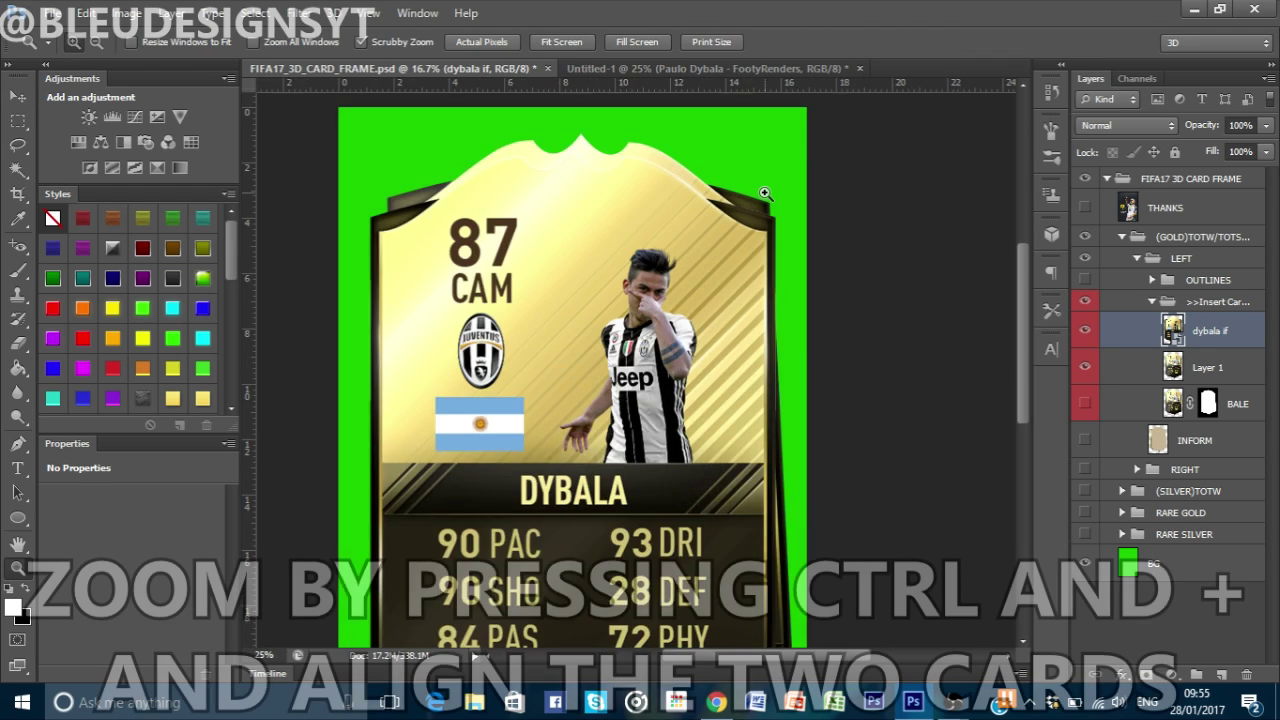
key(v)
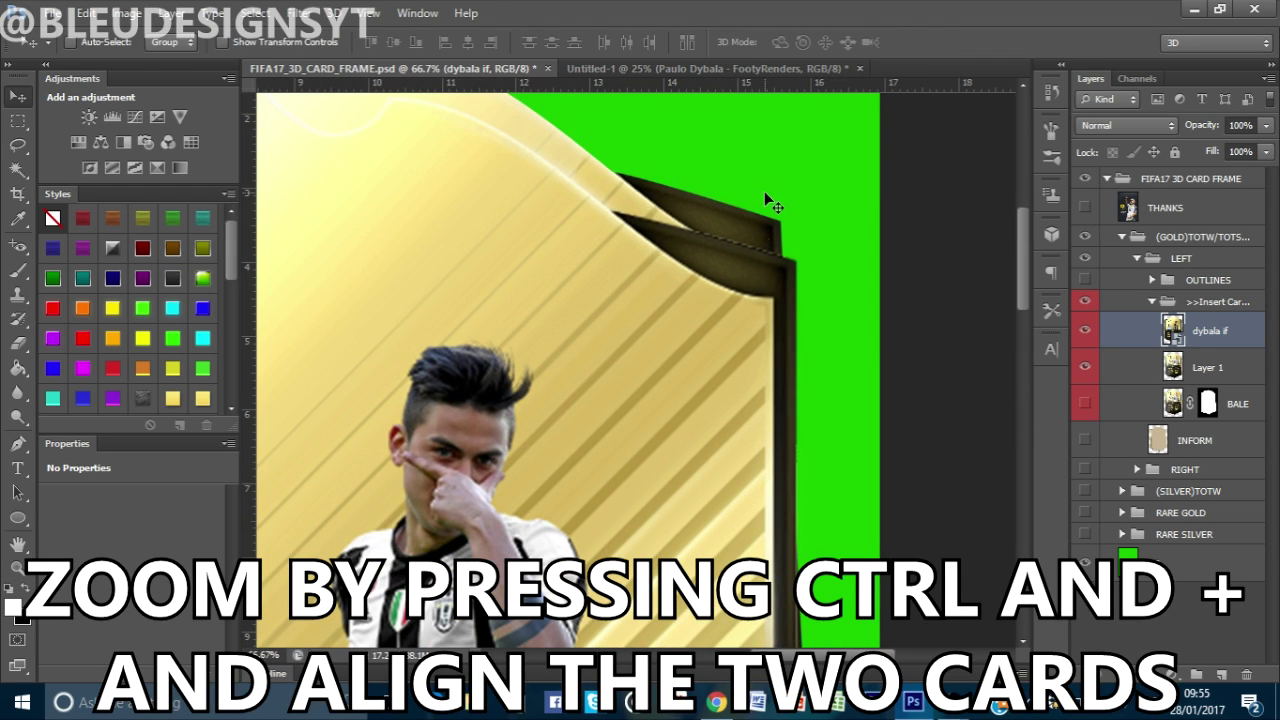
mouse_move(767, 290)
mouse_down()
mouse_move(745, 286)
mouse_move(752, 243)
mouse_up()
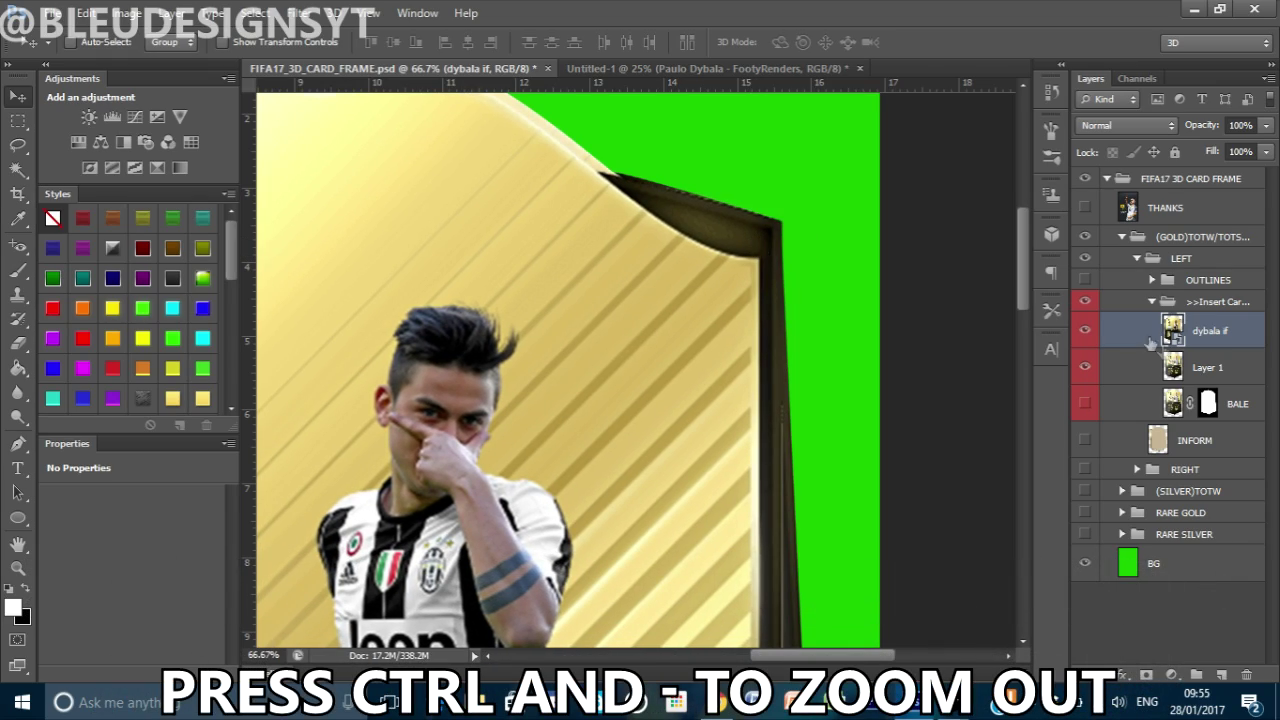
key(ctrl+minus)
key(ctrl+minus)
key(ctrl+minus)
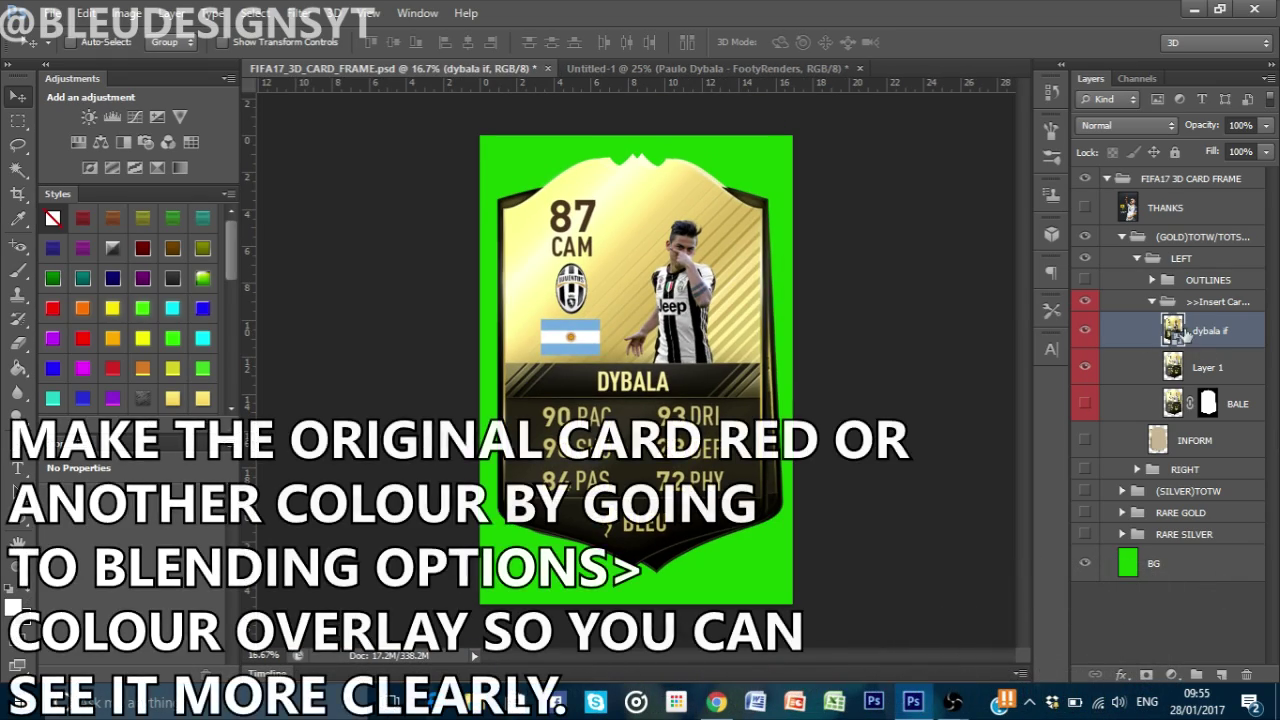
right_click(1216, 372)
Step: Give Layer 1 a red Color Overlay, then select the dybala if layer
click(865, 107)
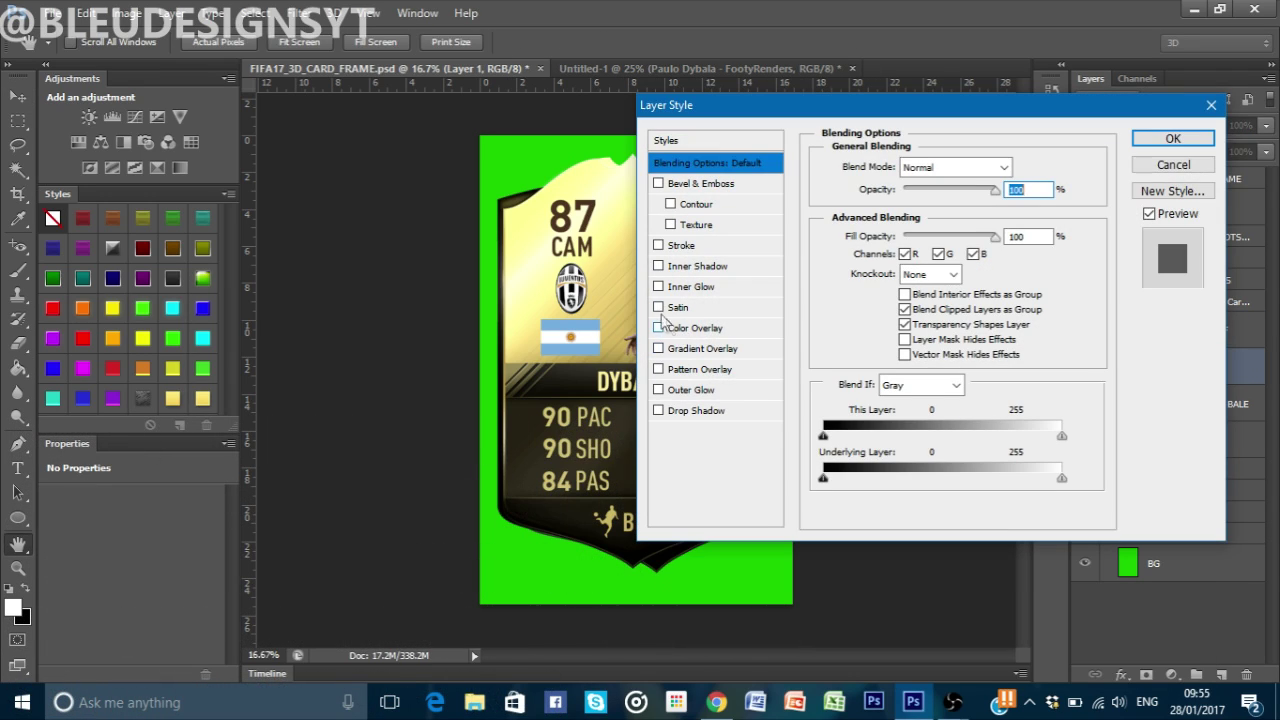
click(1193, 148)
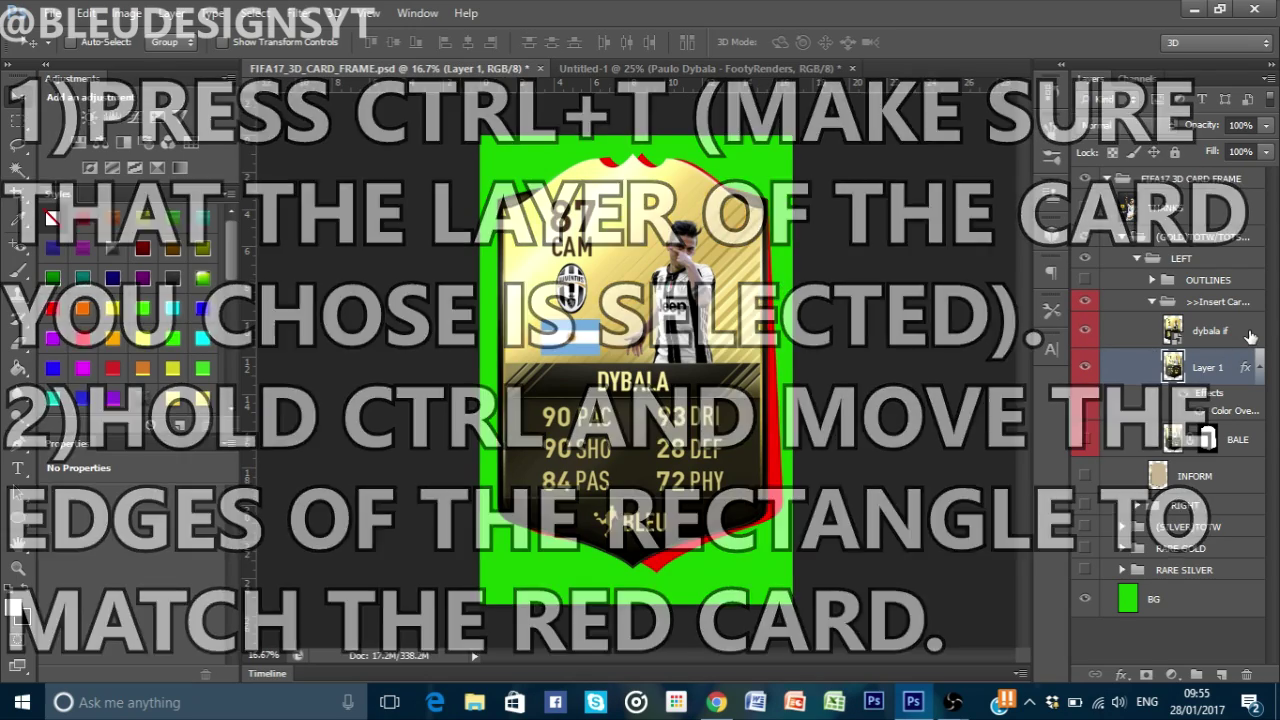
click(1250, 335)
Step: Free-transform the Dybala card, pulling its bottom-left corner and top edge onto the red card's outline
key(ctrl+t)
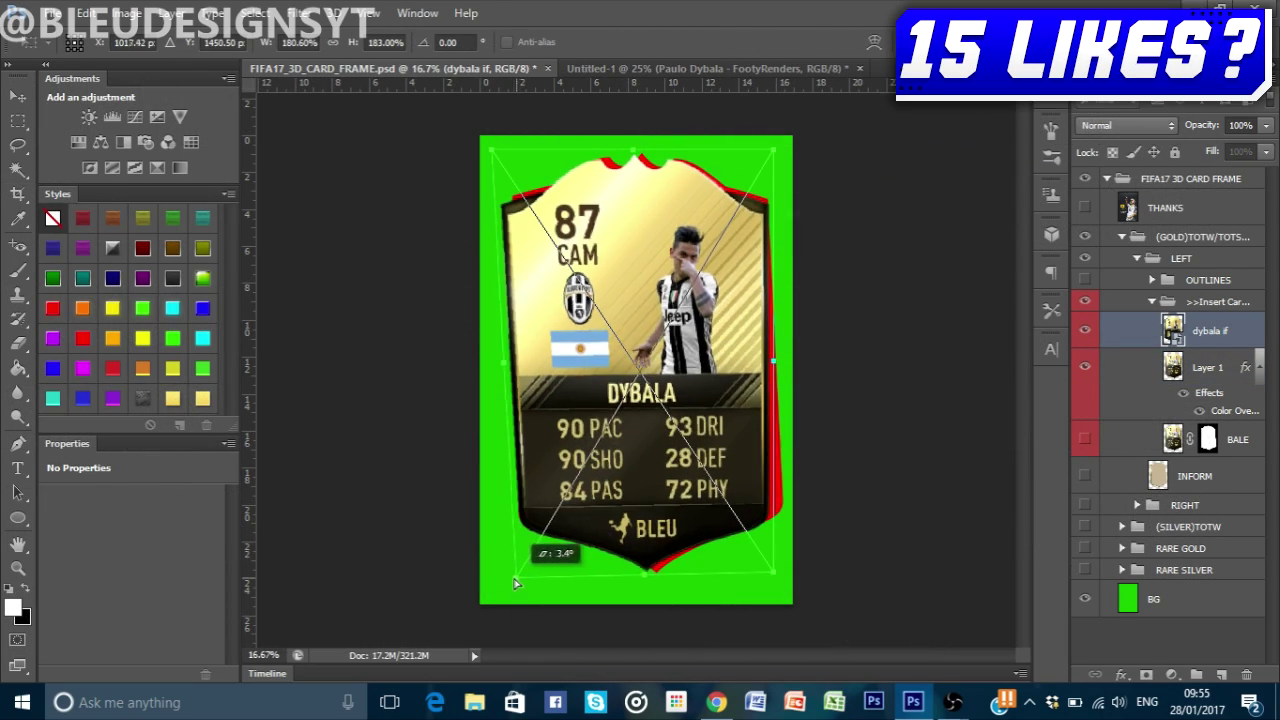
key(ctrl+plus)
drag(404, 636, 454, 611)
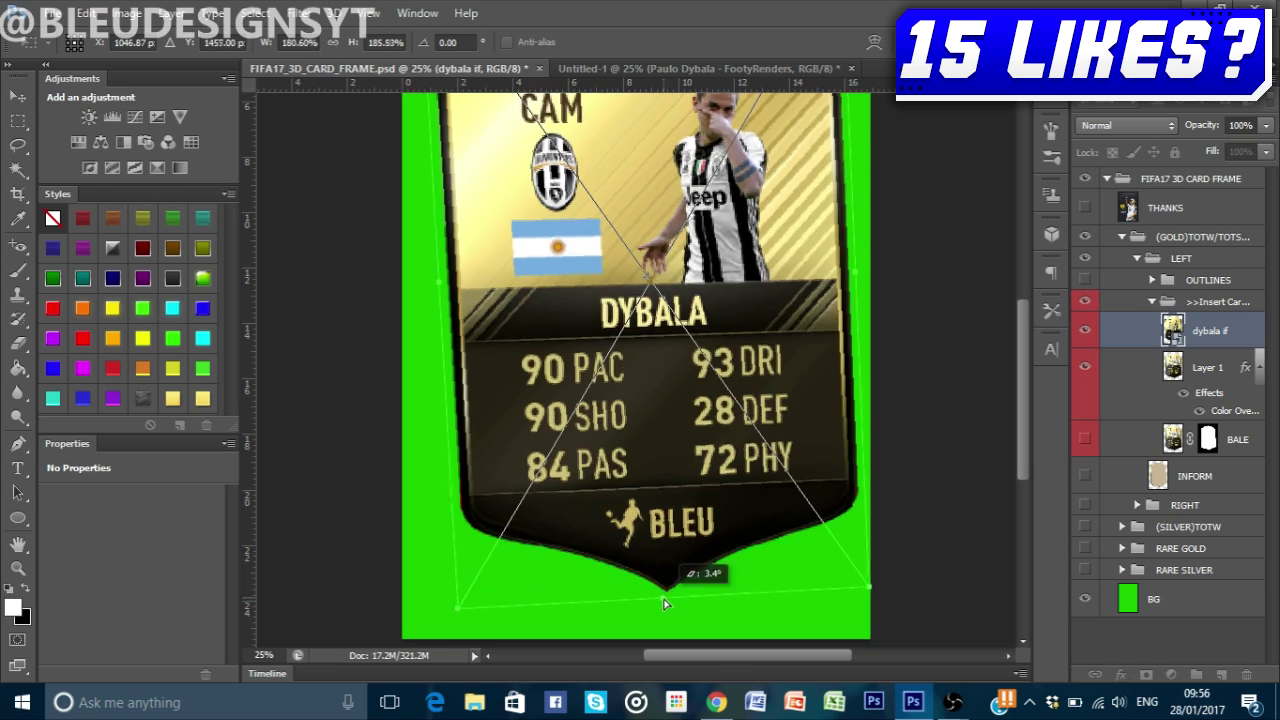
scroll(637, 400, up, 5)
drag(637, 283, 610, 285)
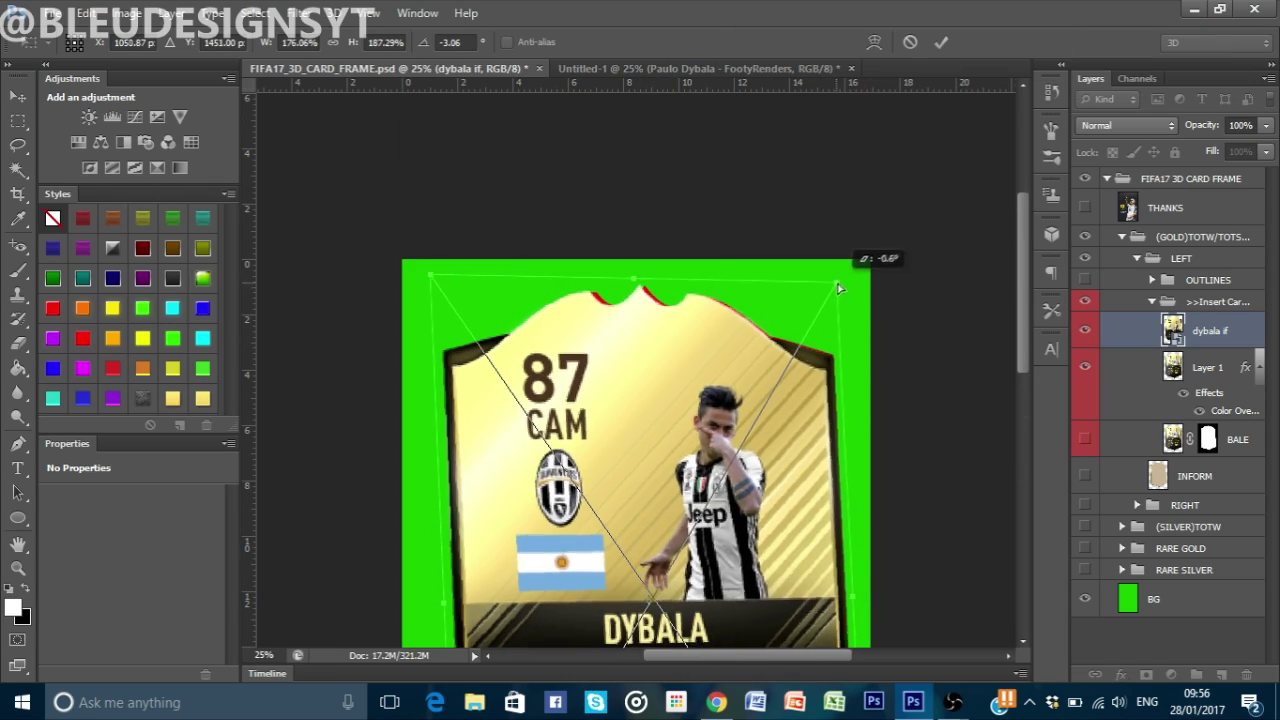
scroll(600, 400, down, 2)
scroll(484, 640, up, 2)
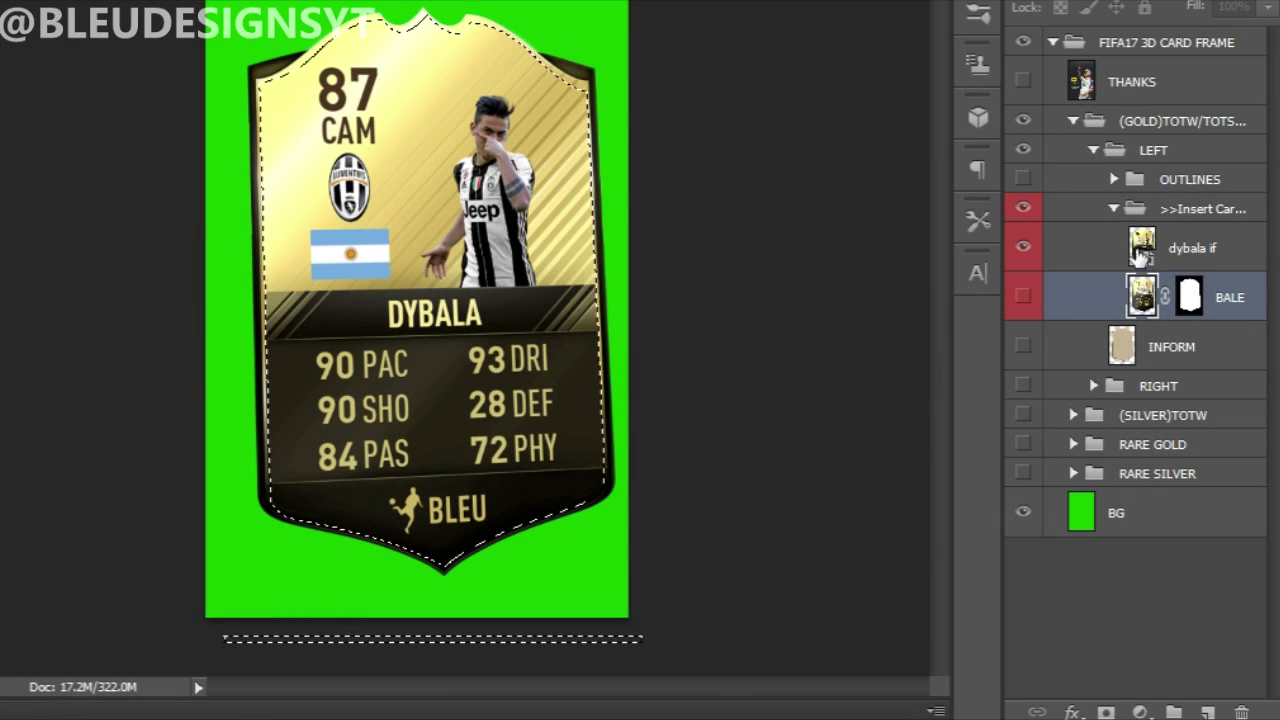
Step: Mask the dybala if layer to the card-shaped selection, show the INFORM frame, and start a new document
click(1138, 255)
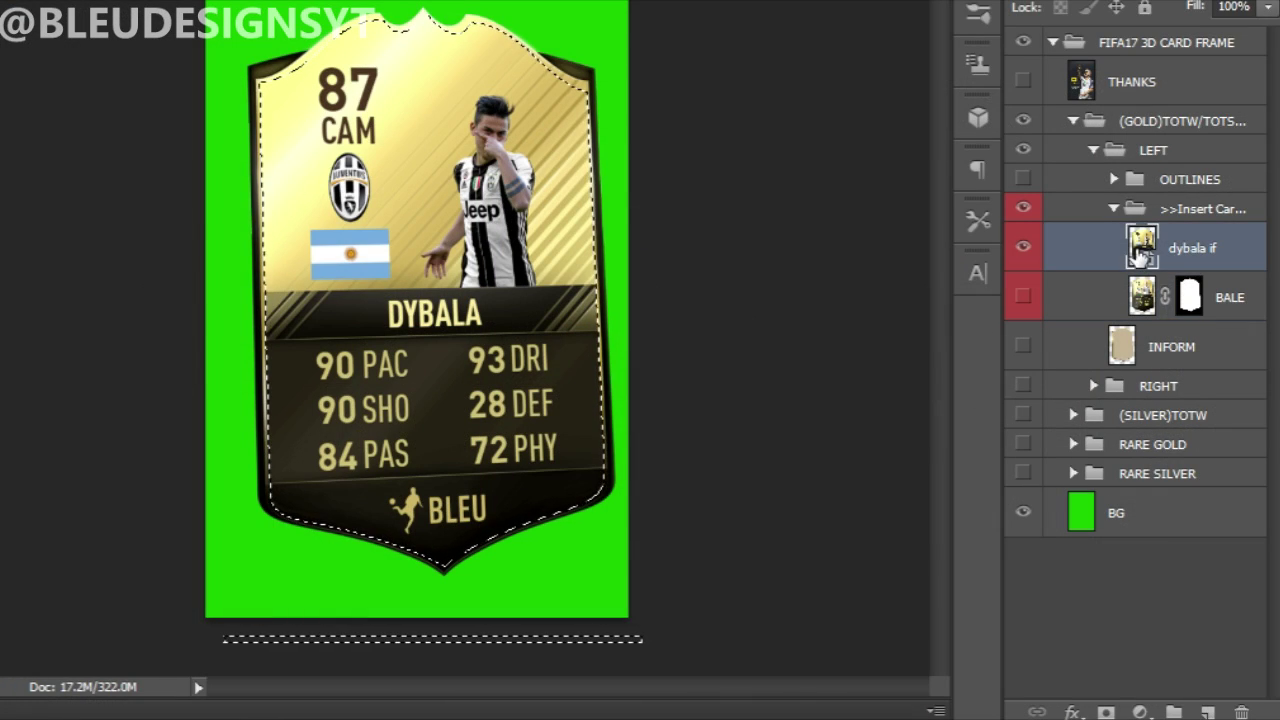
click(1107, 712)
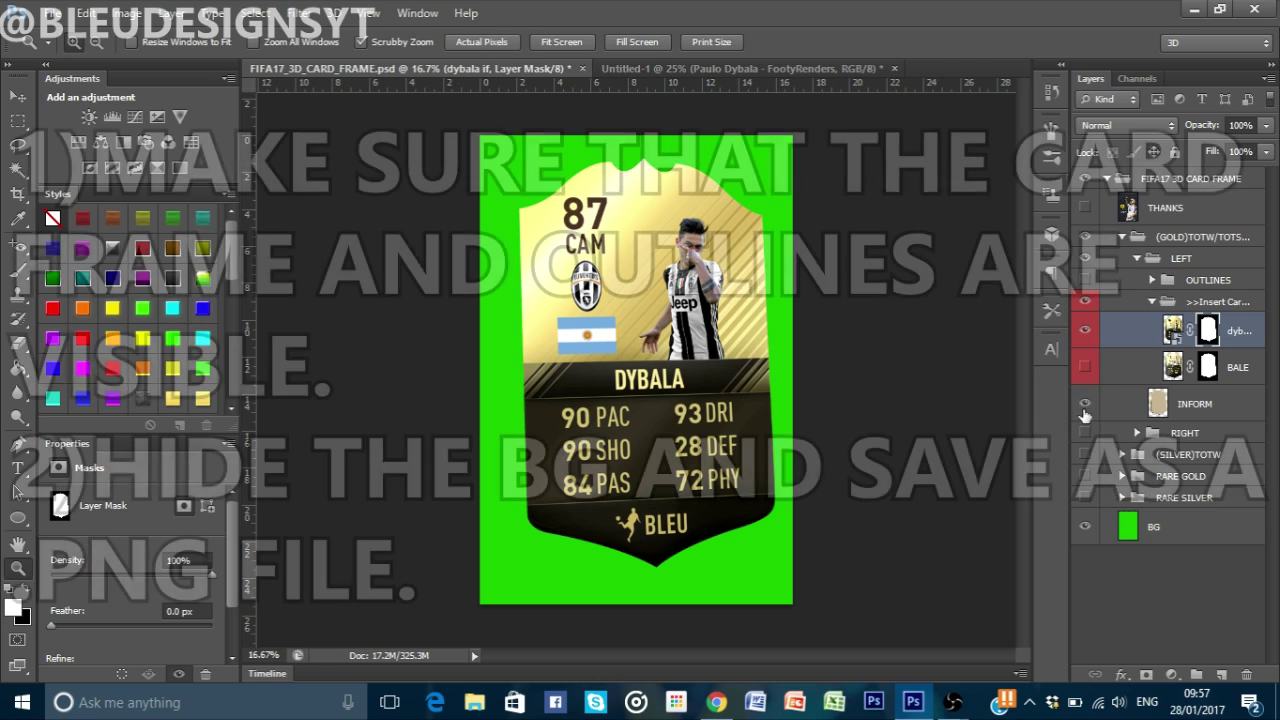
click(1176, 400)
key(v)
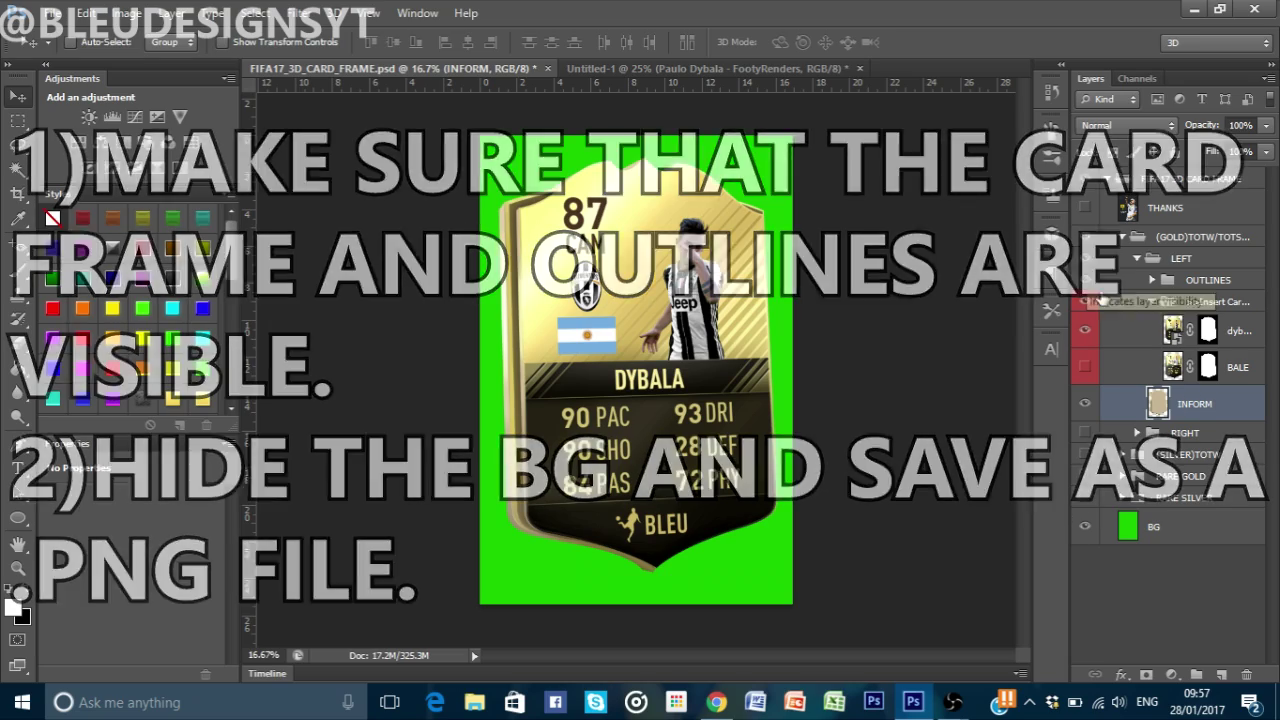
key(ctrl+n)
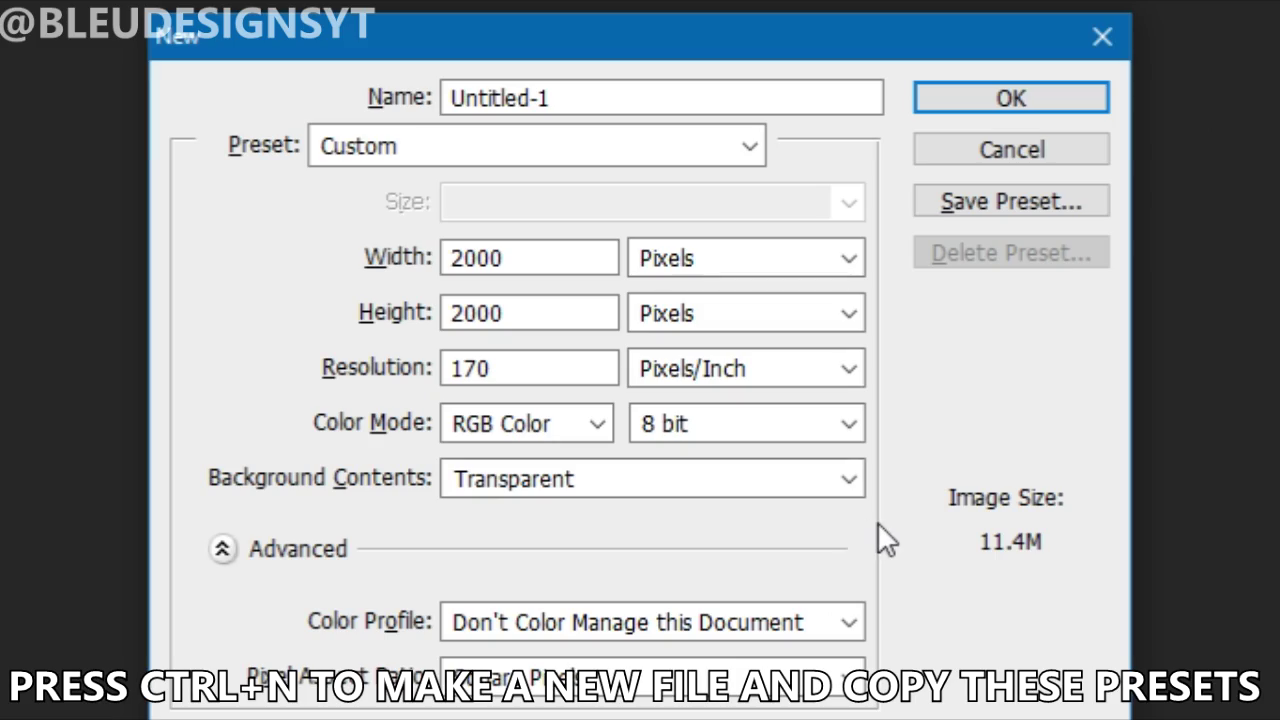
Step: Create the 2000 × 2000 px, 170 ppi transparent document
click(967, 95)
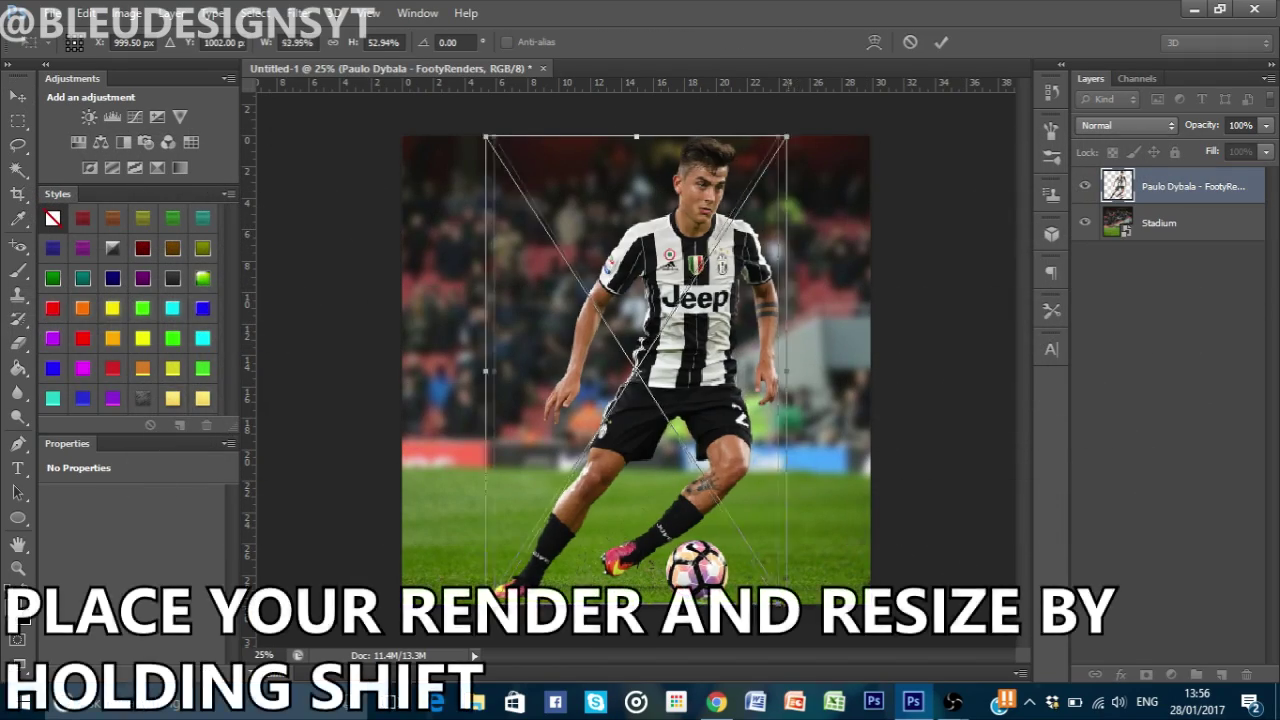
Step: Resize the Dybala player render over the stadium, enlarging it slightly
drag(796, 610, 782, 596)
key(Return)
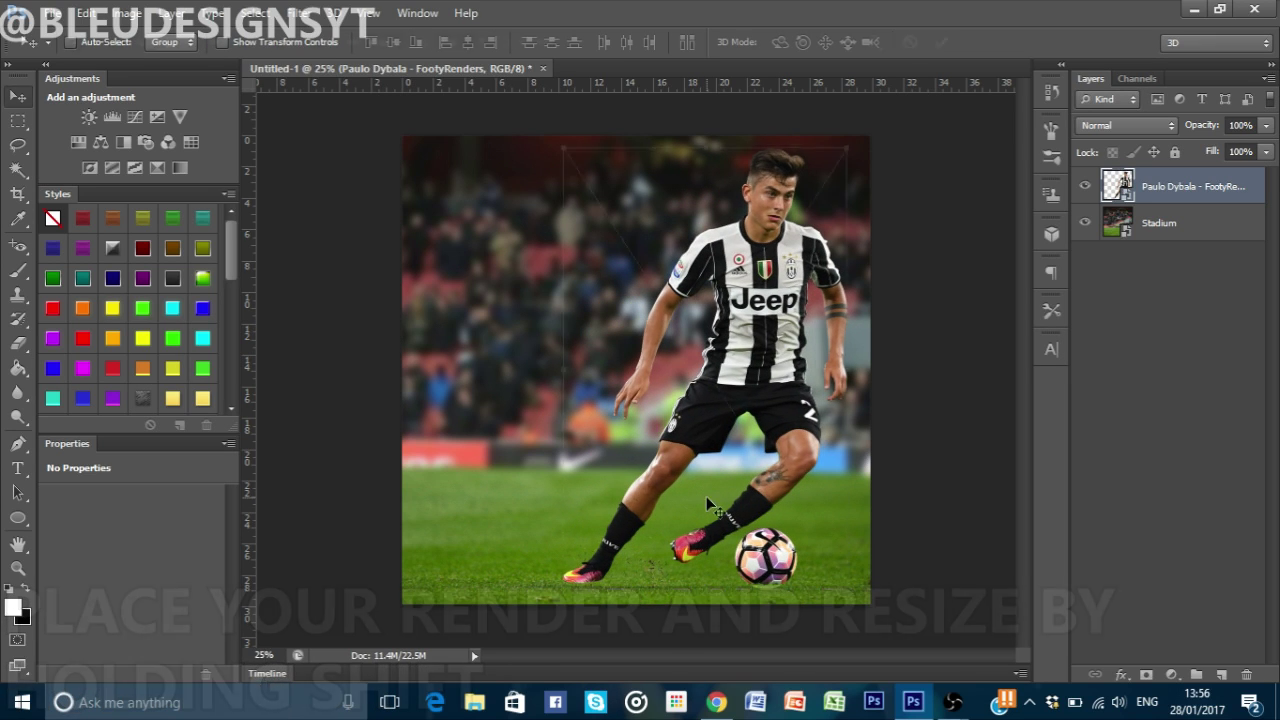
key(ctrl+t)
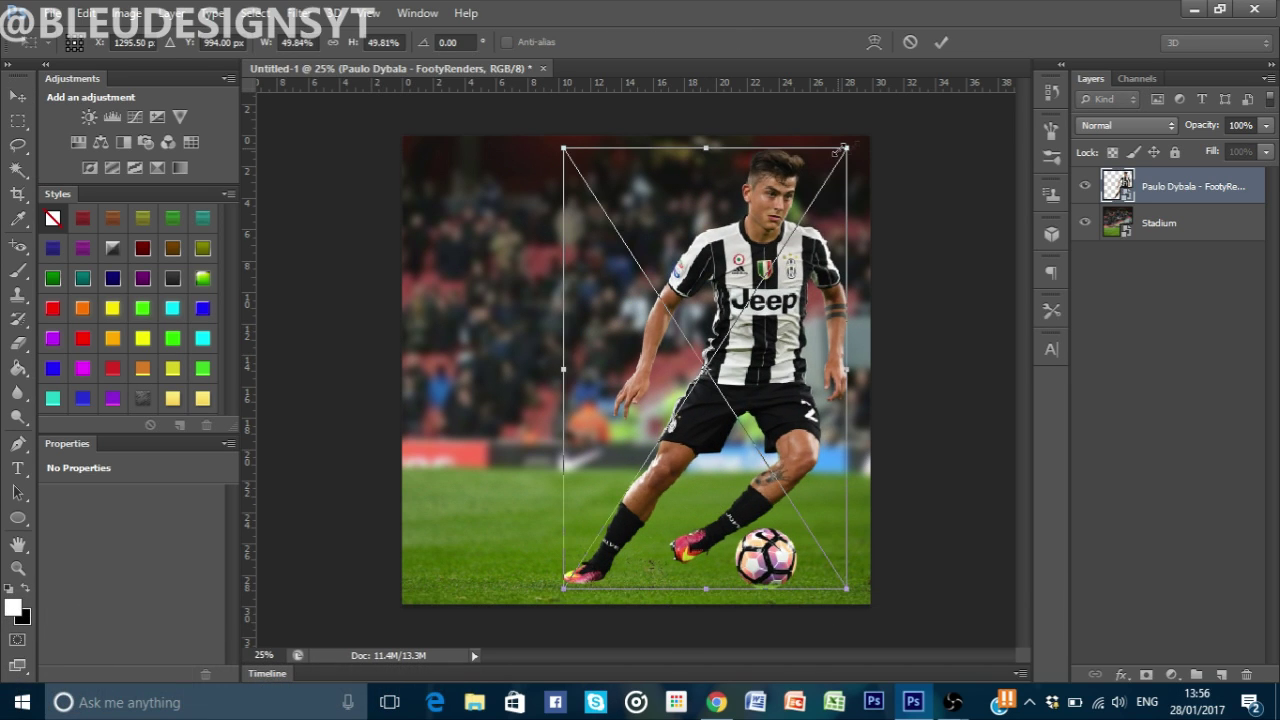
drag(848, 146, 841, 151)
key(Return)
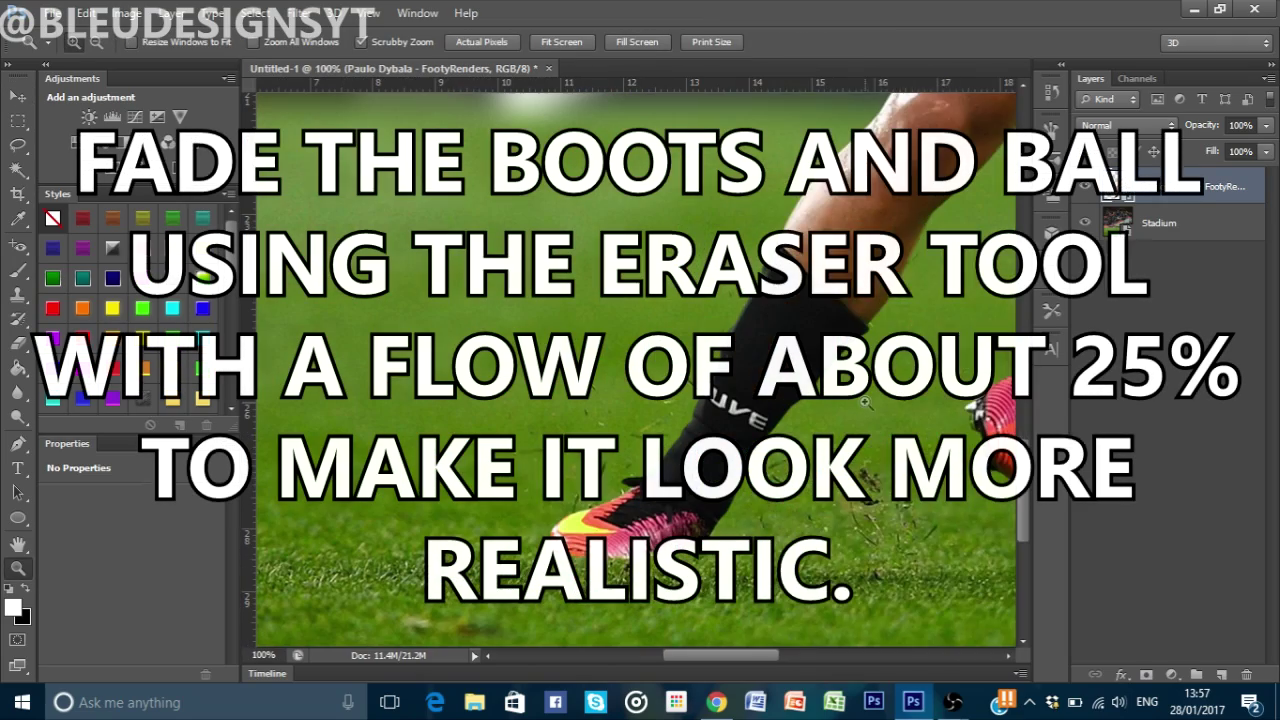
Step: Softly erase the player's boots and ball with the Eraser at 20% flow
right_click(1158, 207)
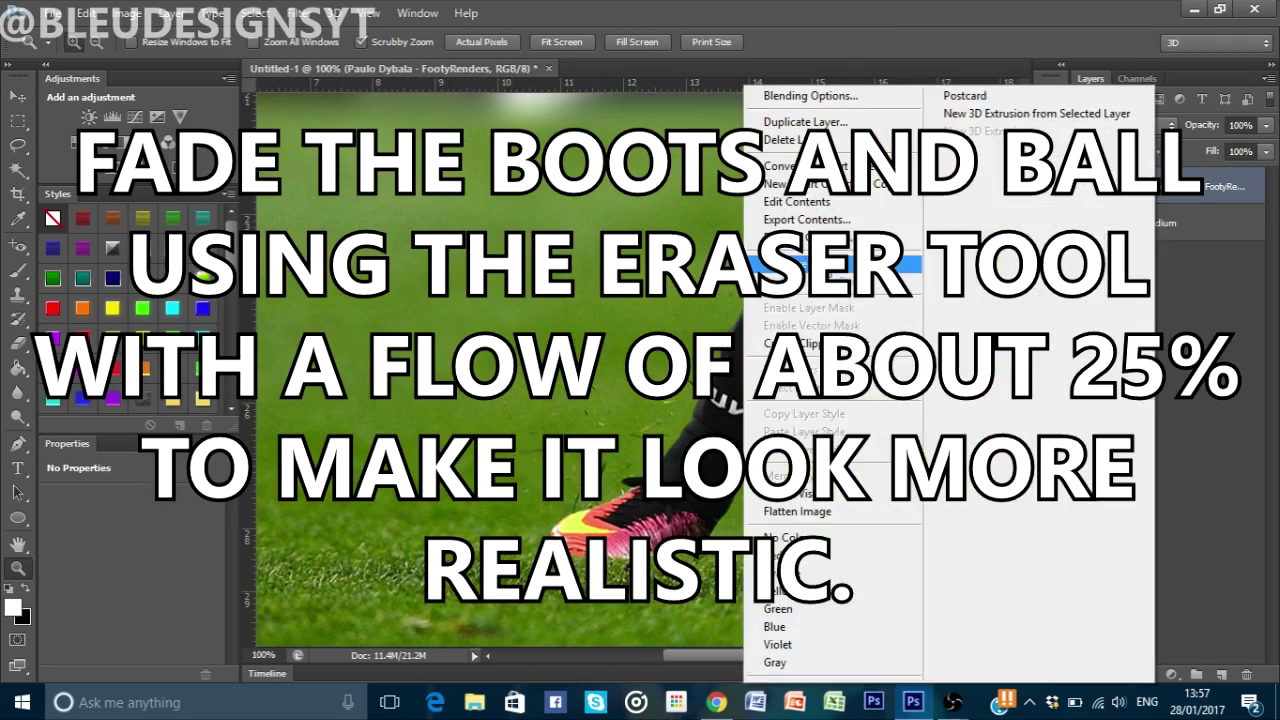
key(Escape)
key(e)
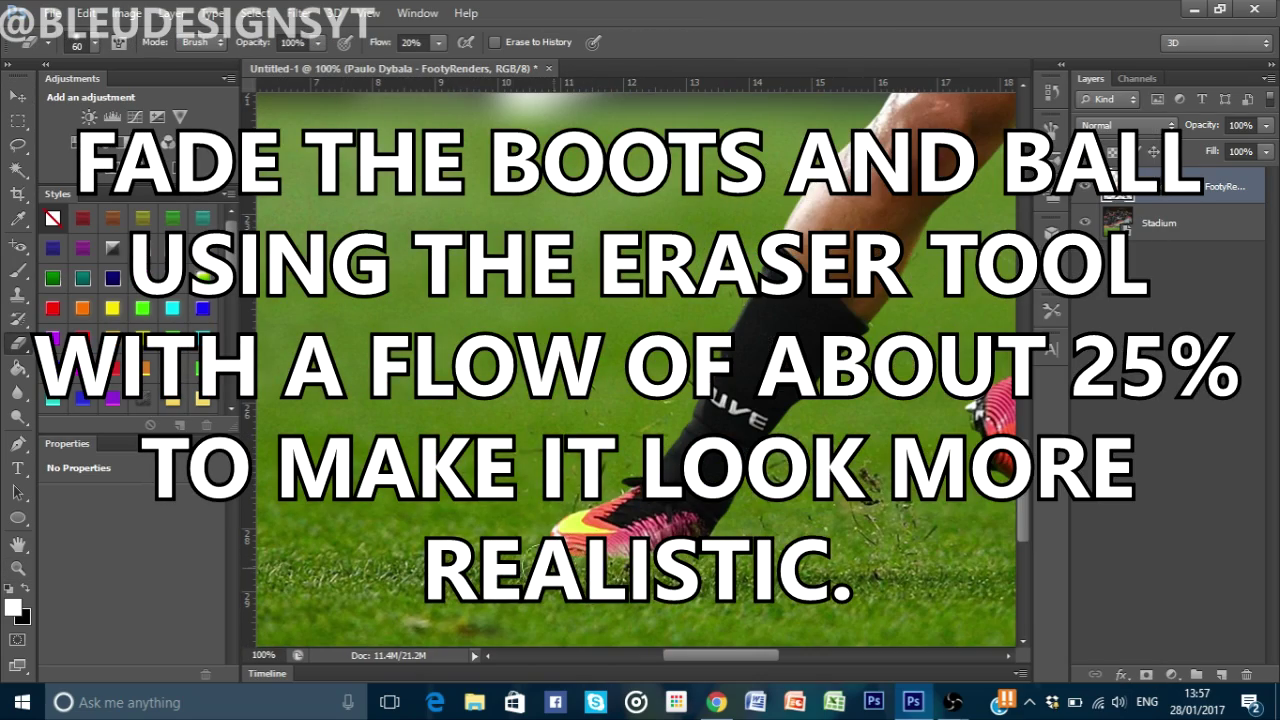
drag(721, 655, 806, 655)
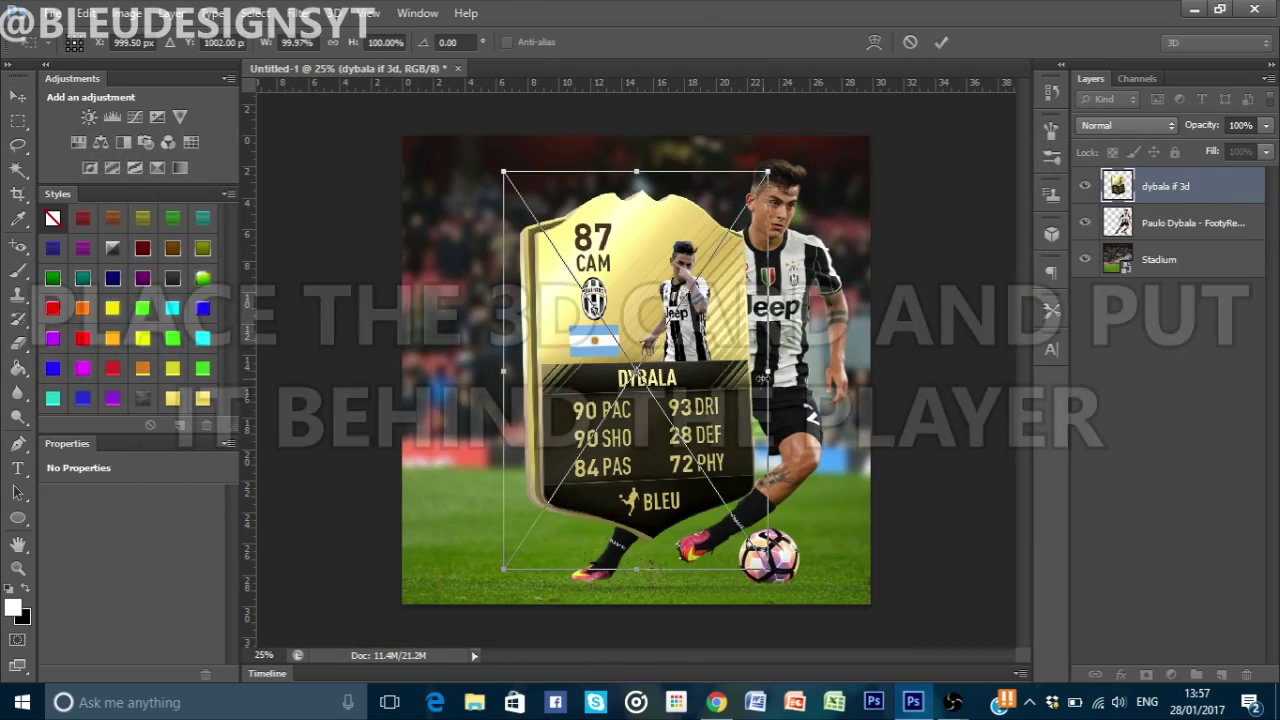
Step: Shrink the gold card, move it up-left, and send it behind the player
drag(768, 172, 749, 198)
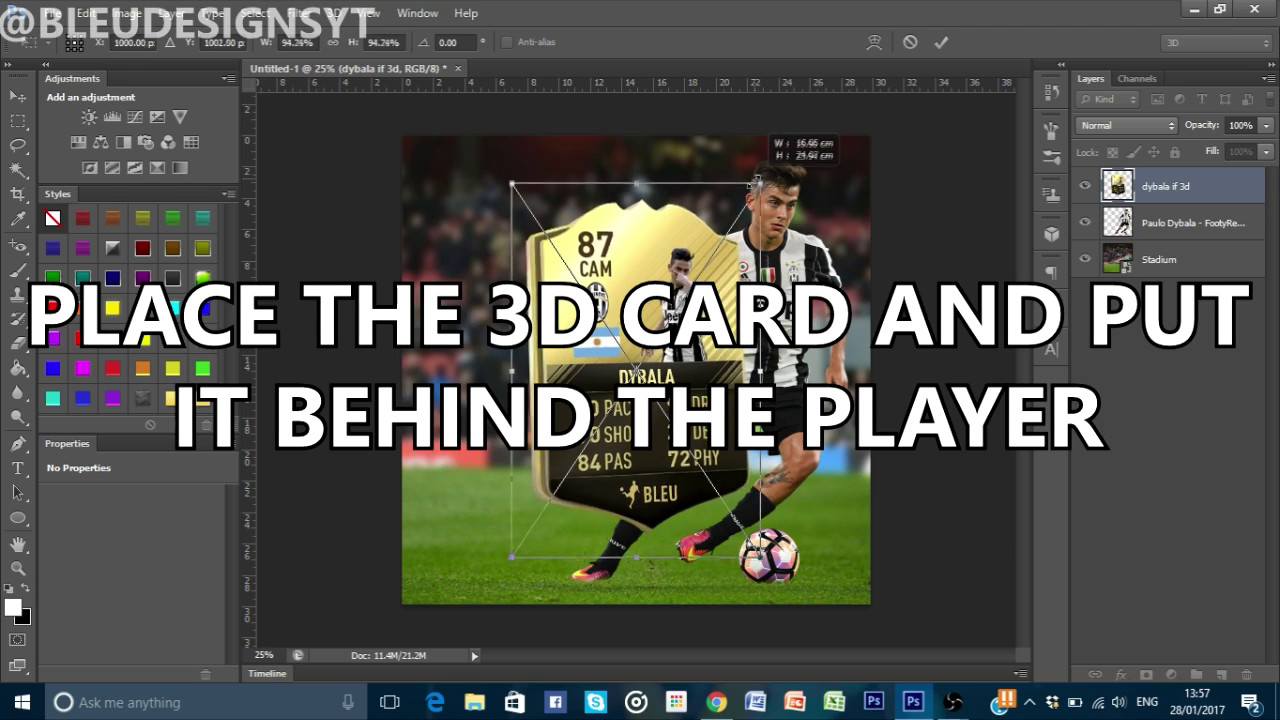
mouse_move(743, 272)
mouse_down()
mouse_move(735, 232)
mouse_move(707, 242)
mouse_up()
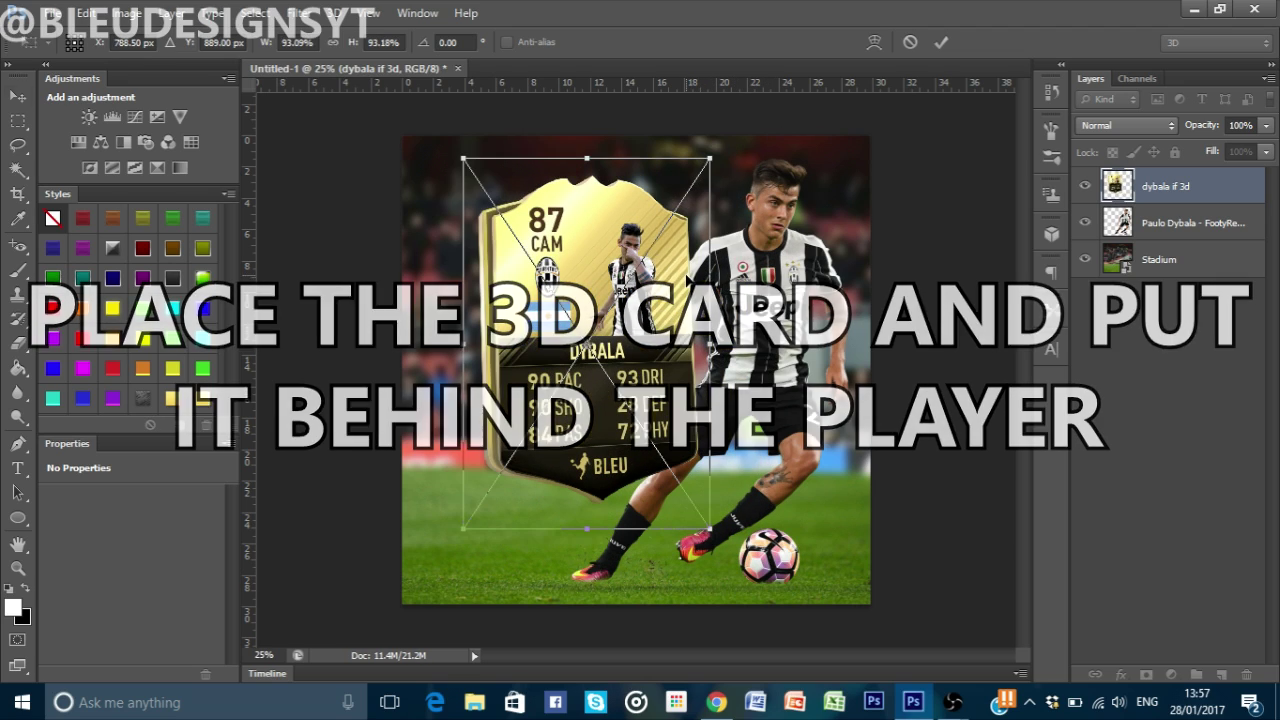
key(Return)
key(ctrl+bracketleft)
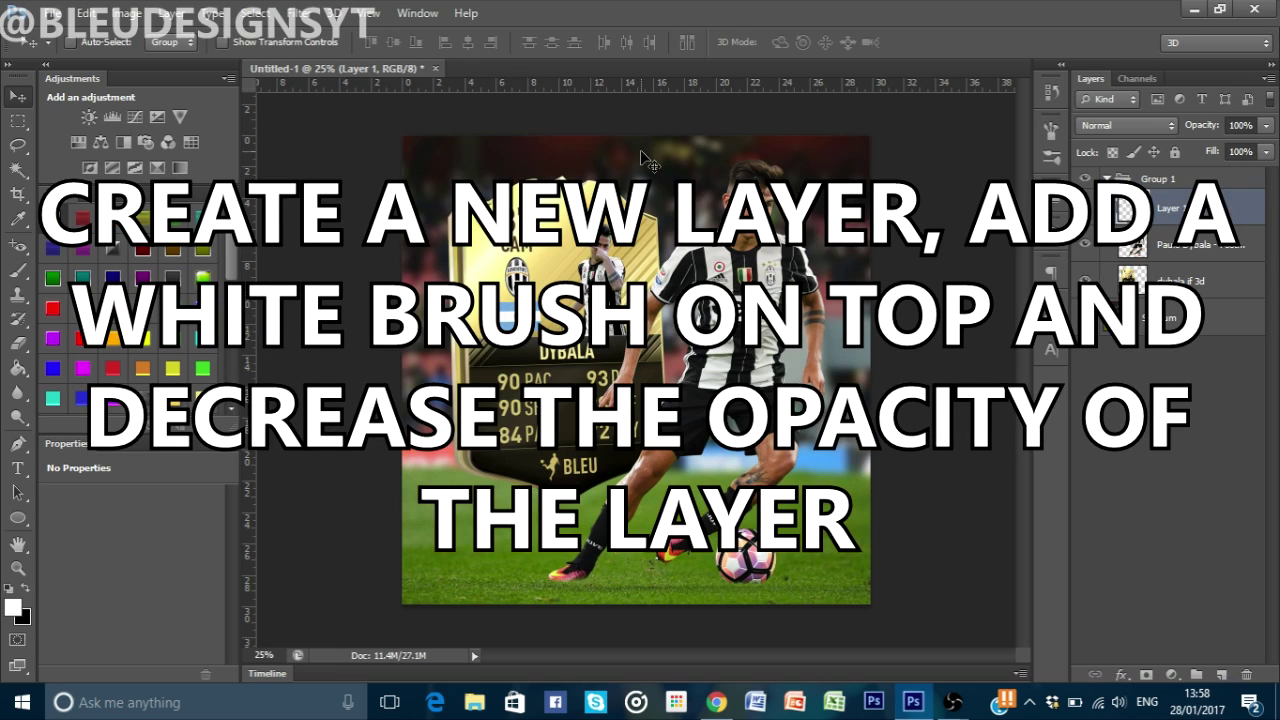
Step: Paint a soft white glow across the top on Layer 1 and lower its opacity to about 27%
key(ctrl+minus)
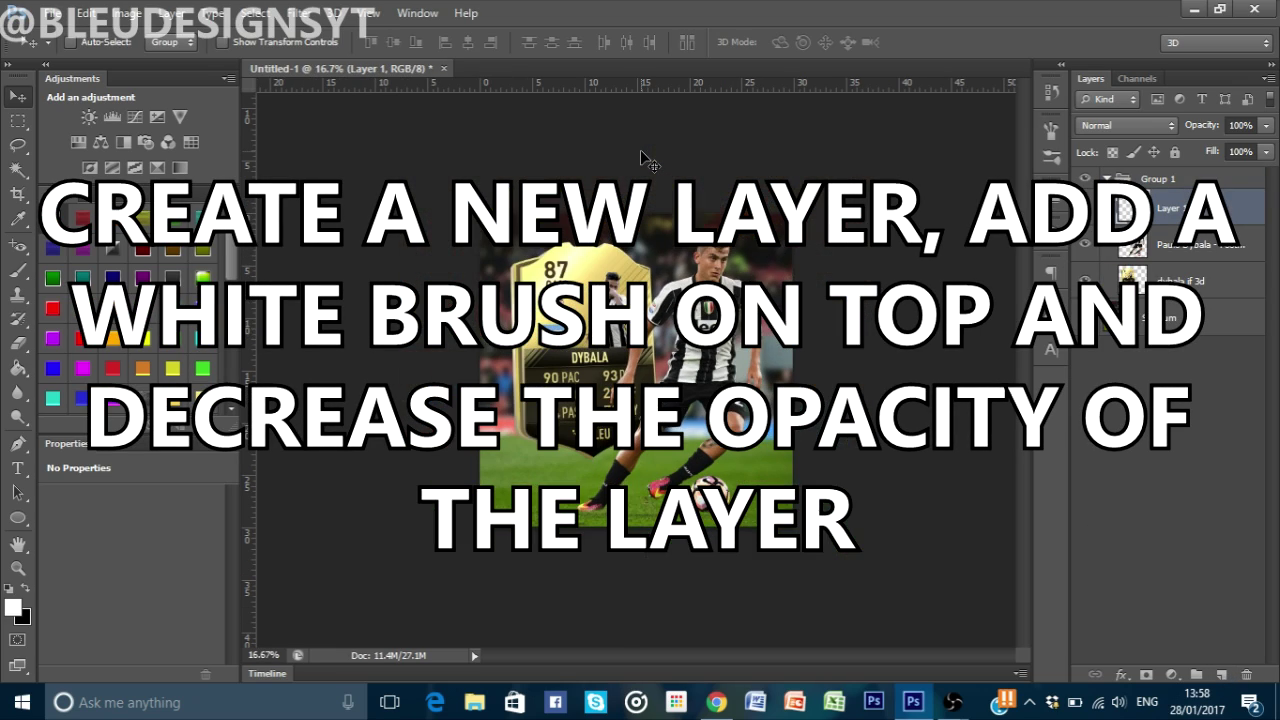
key(b)
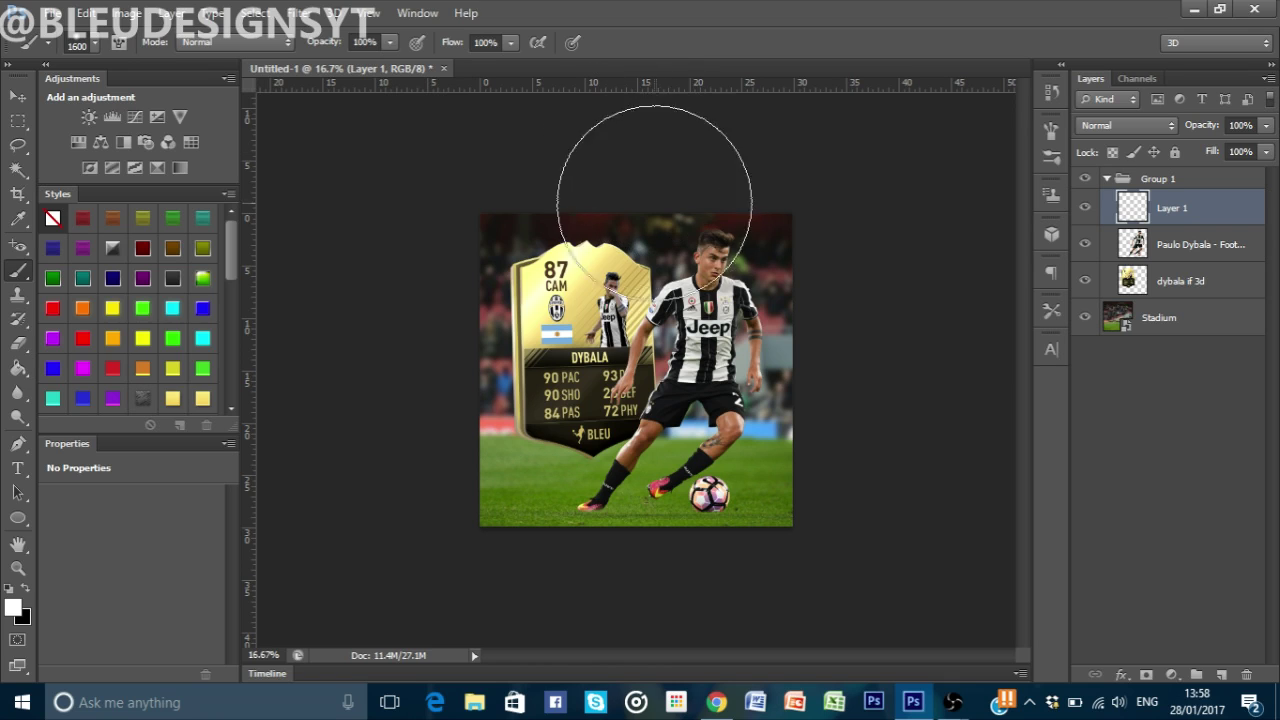
drag(1214, 135, 1201, 135)
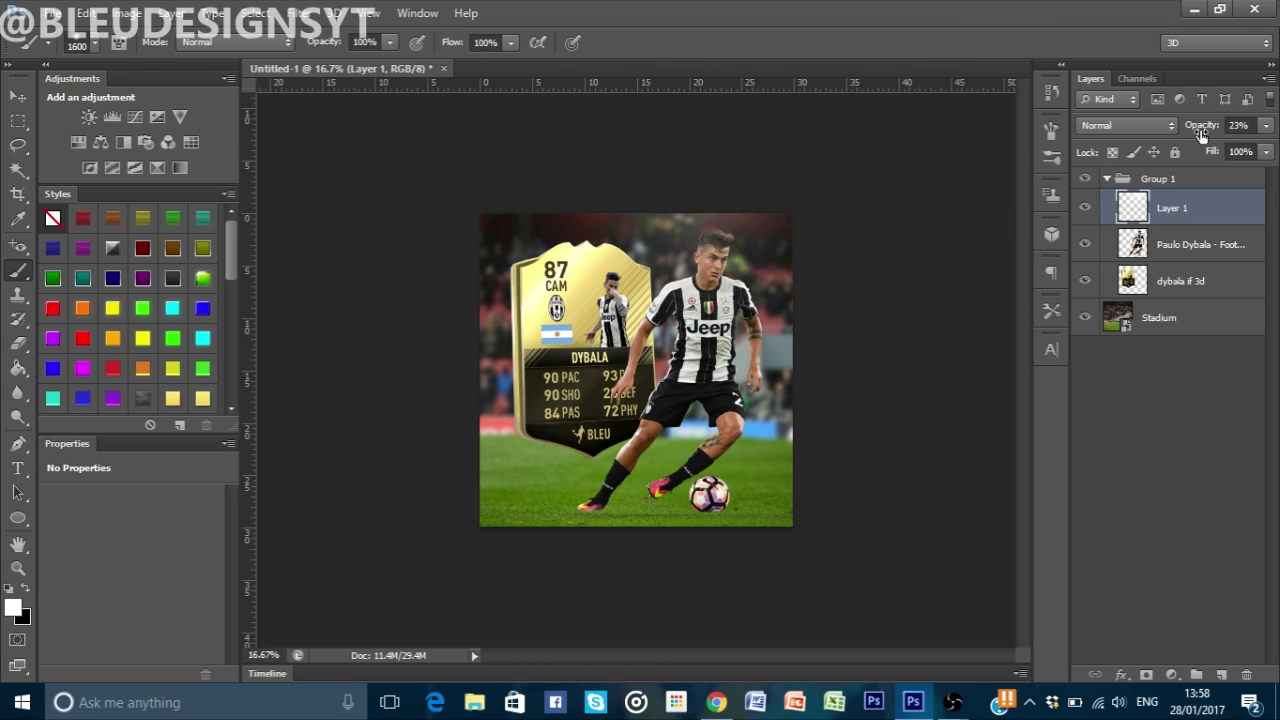
key(ctrl+plus)
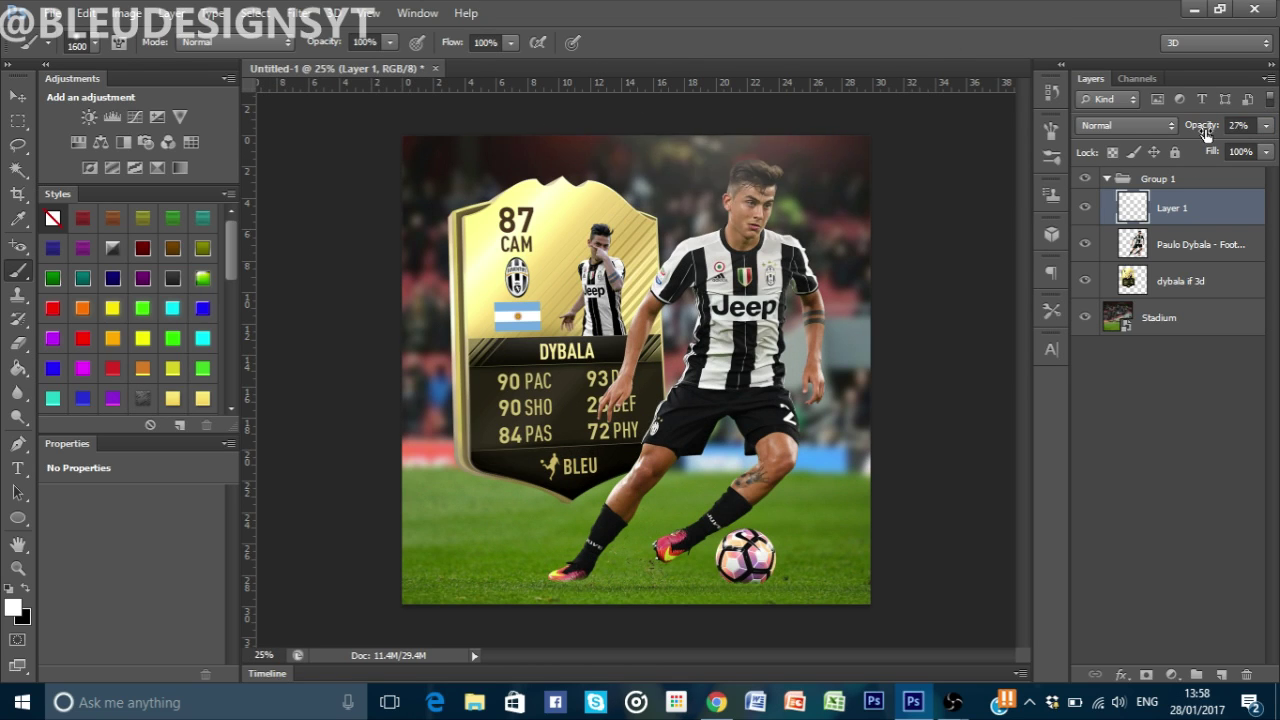
click(1190, 282)
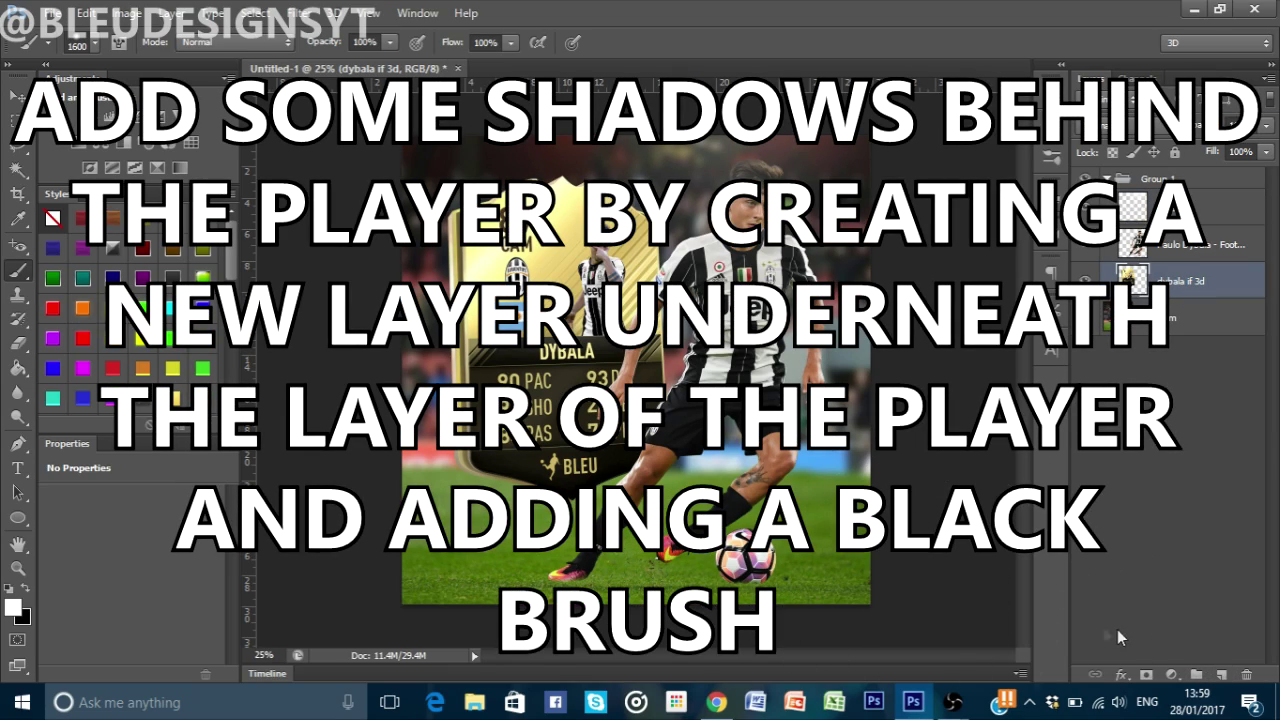
Step: Paint soft black shadows with an 1800 brush on a new Layer 2 and fade it to 28% opacity
click(1222, 675)
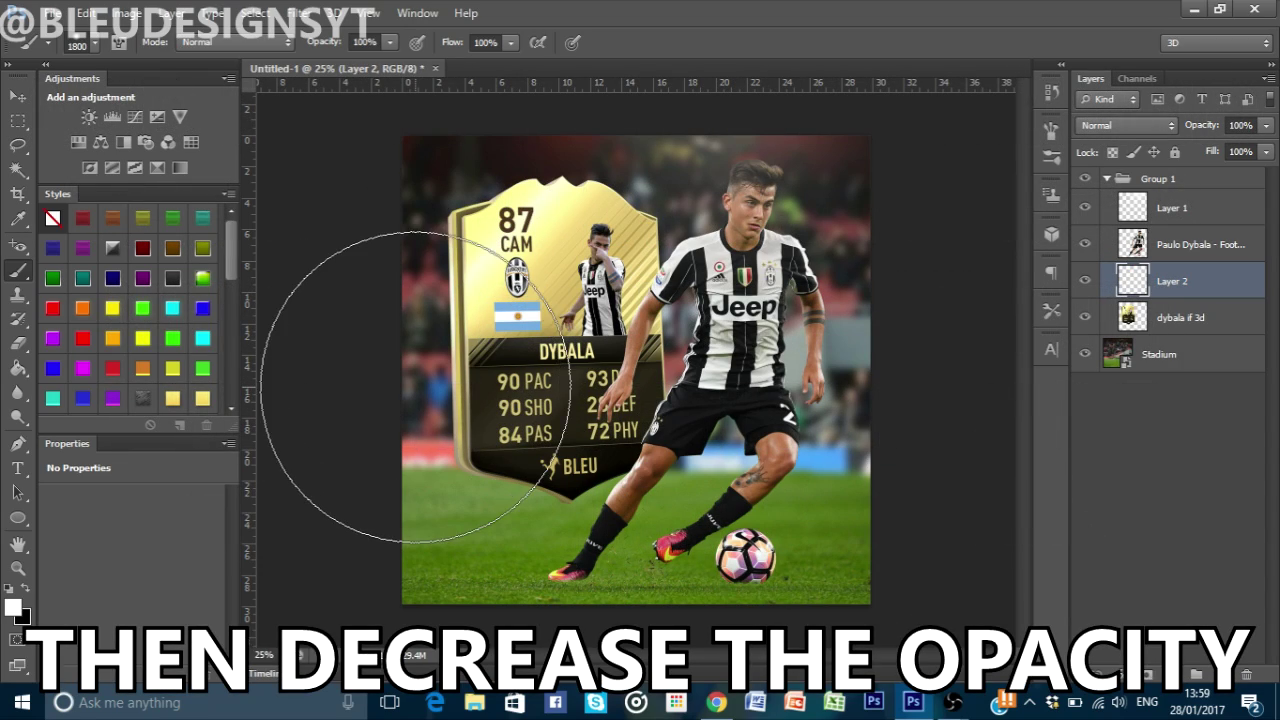
key(x)
key(bracketright)
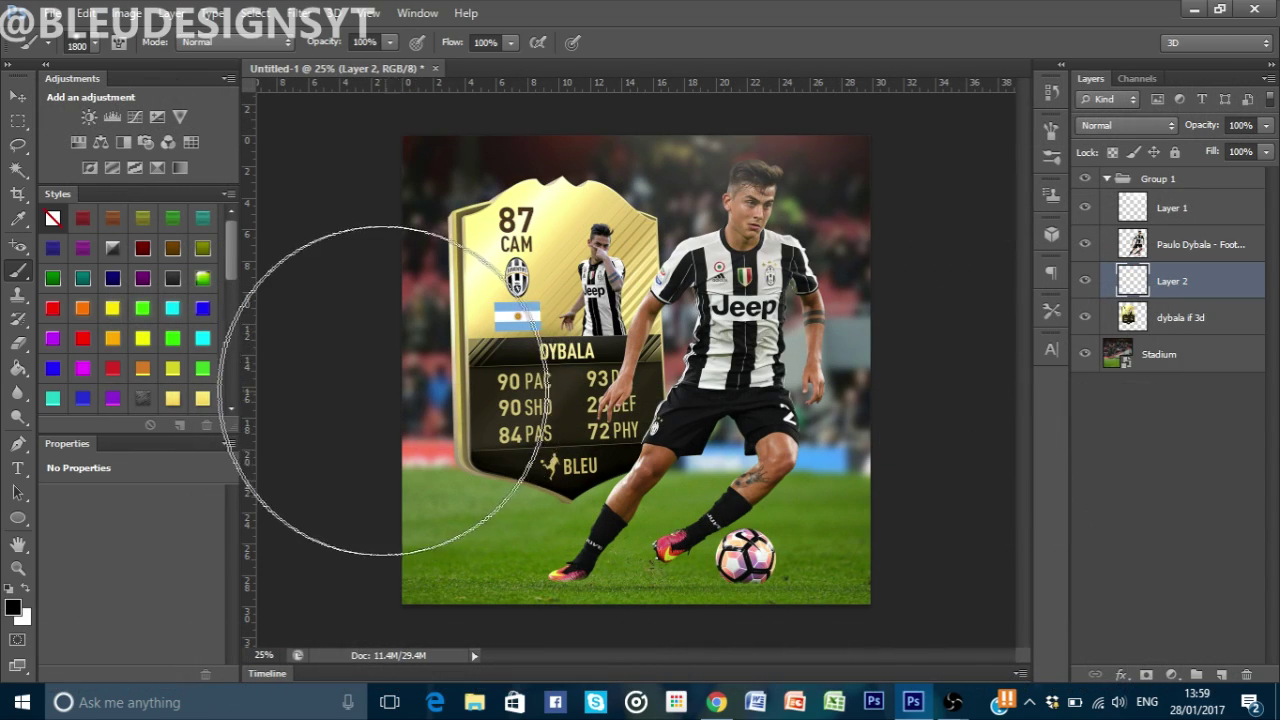
drag(375, 465, 835, 565)
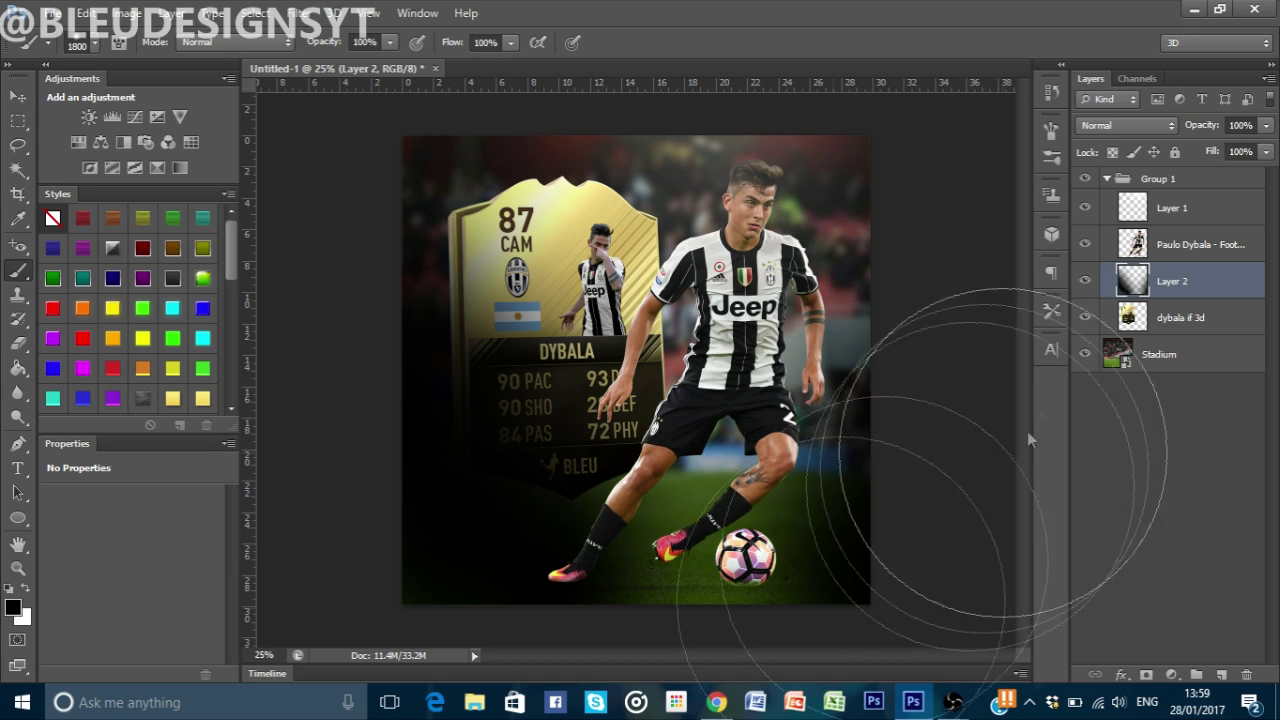
drag(1192, 127, 1205, 126)
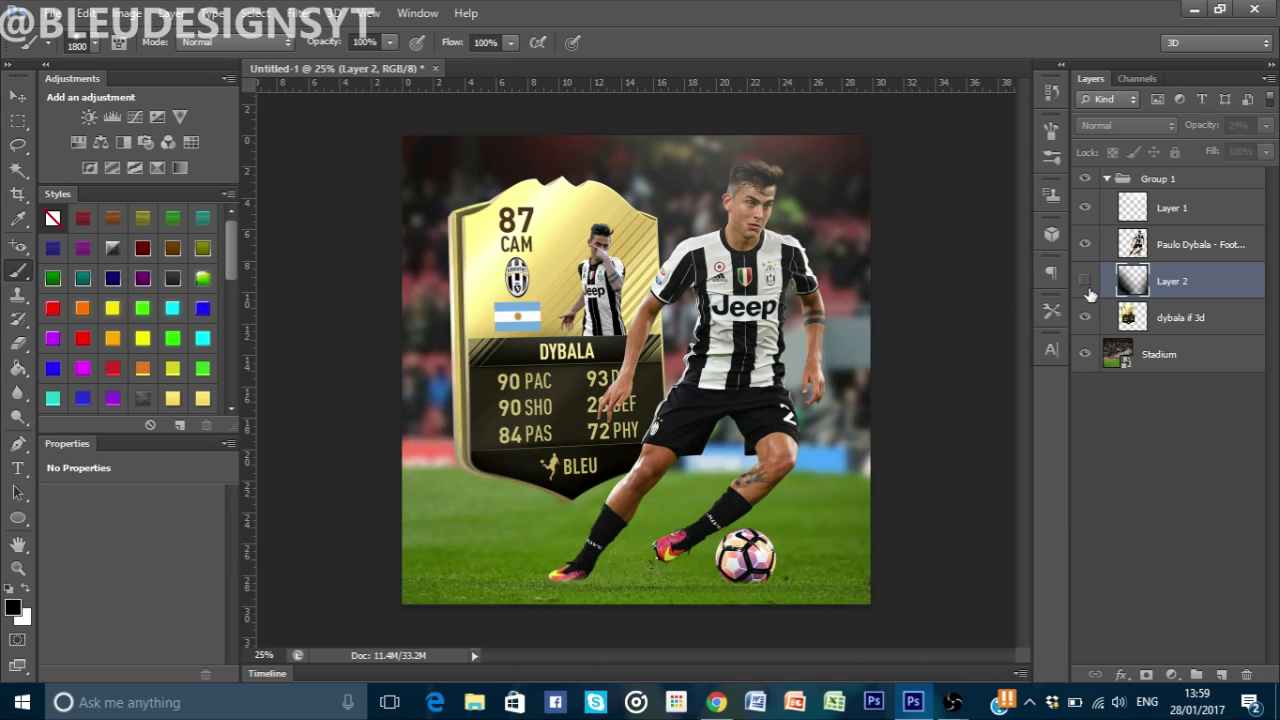
key(alt+bracketright)
key(v)
click(1090, 283)
click(1092, 284)
Step: Raise contrast to 36 with Brightness/Contrast, then add a brightening S-curve Curves 1 placed below it
click(89, 116)
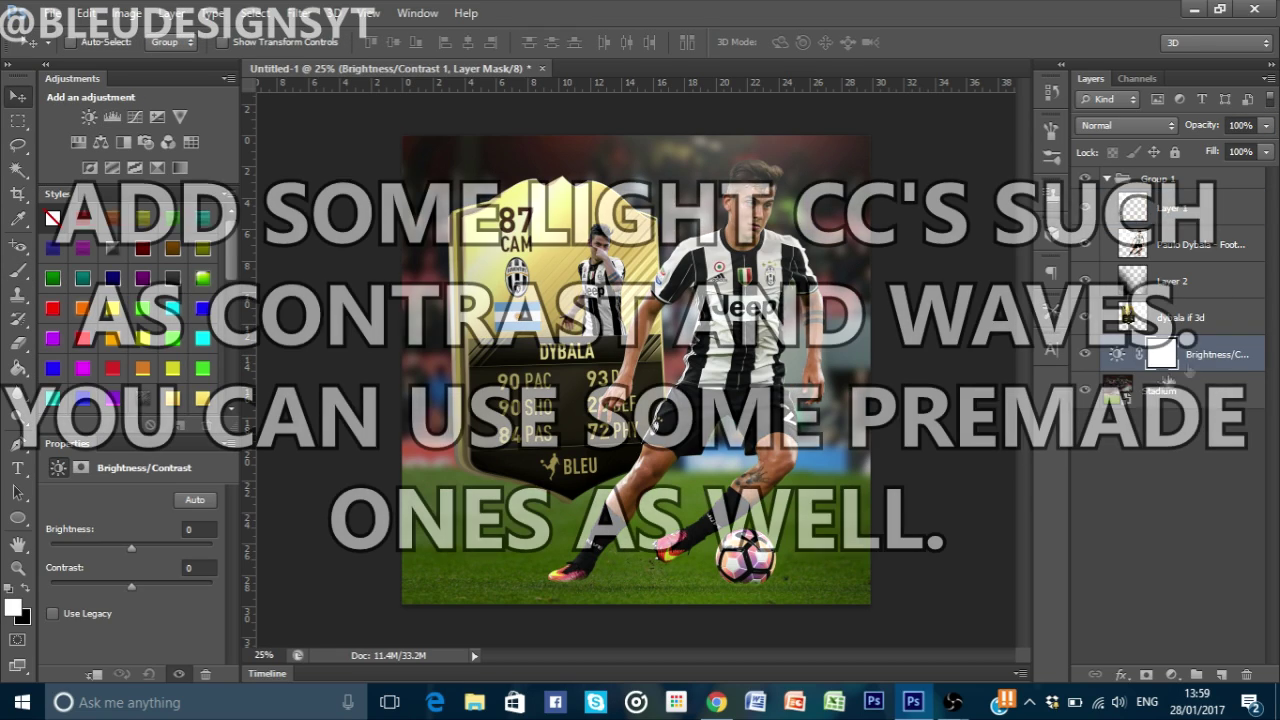
drag(137, 589, 152, 589)
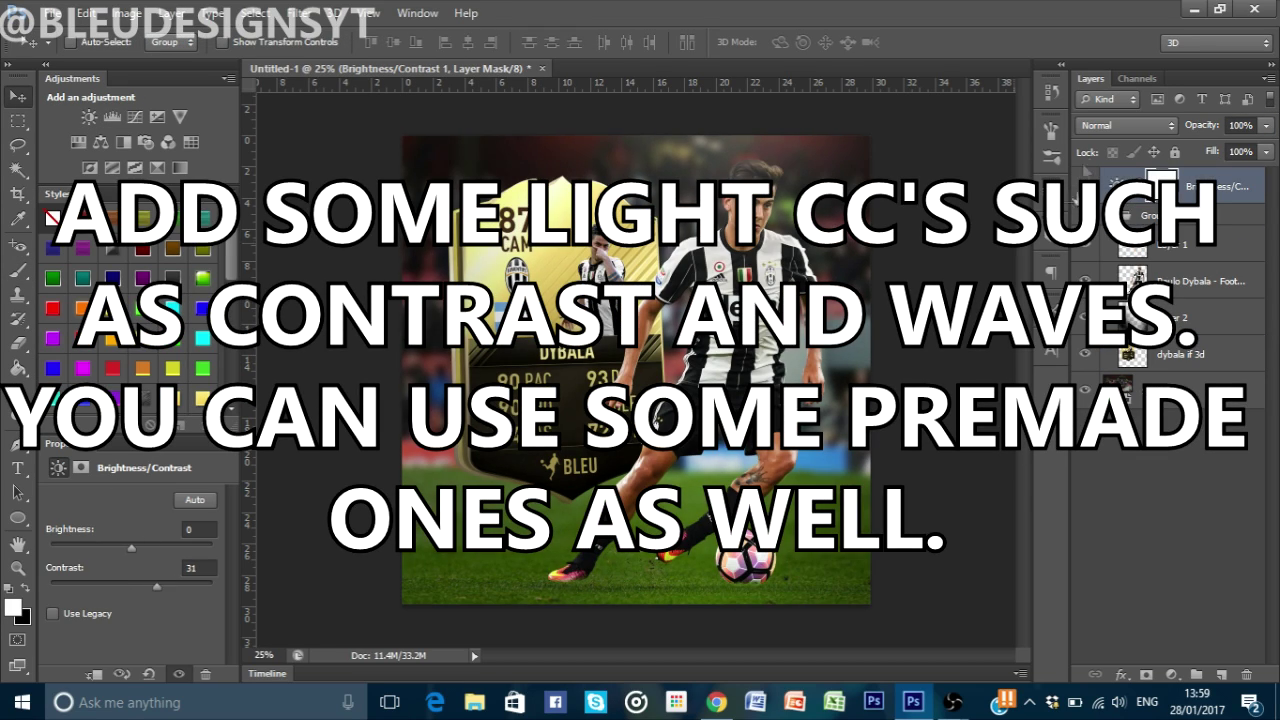
click(137, 117)
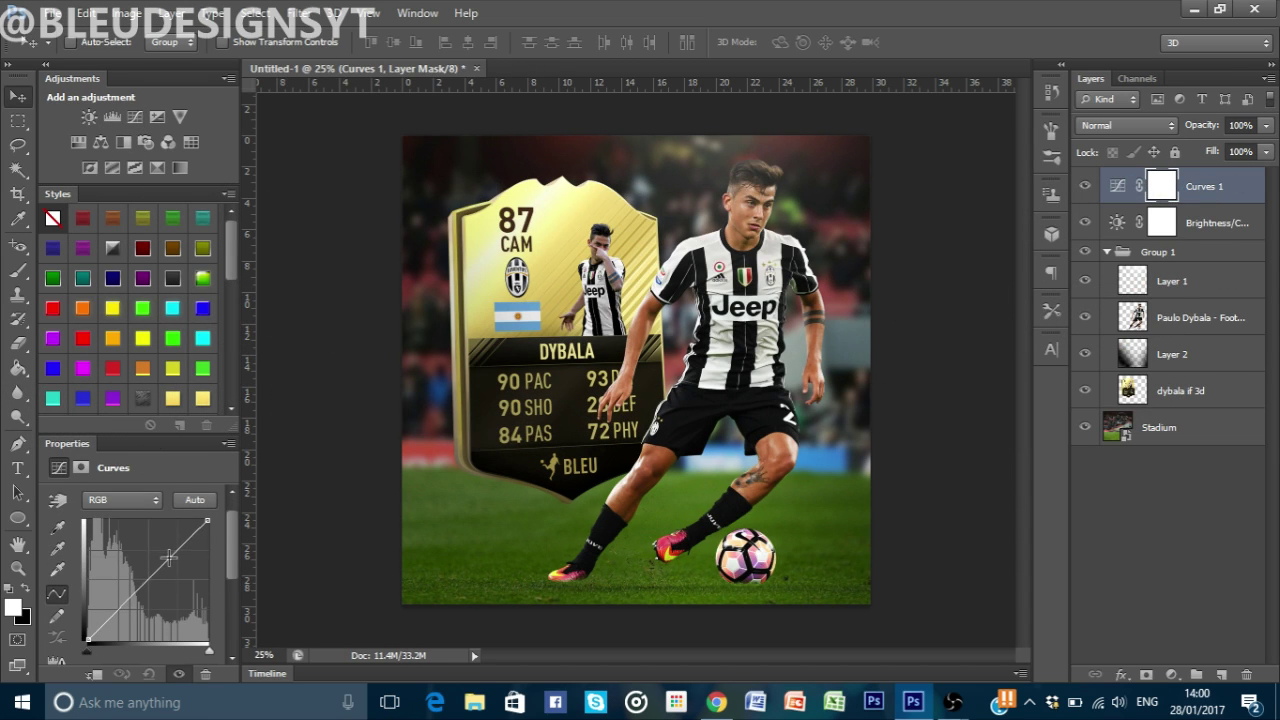
drag(158, 569, 167, 548)
drag(123, 598, 115, 607)
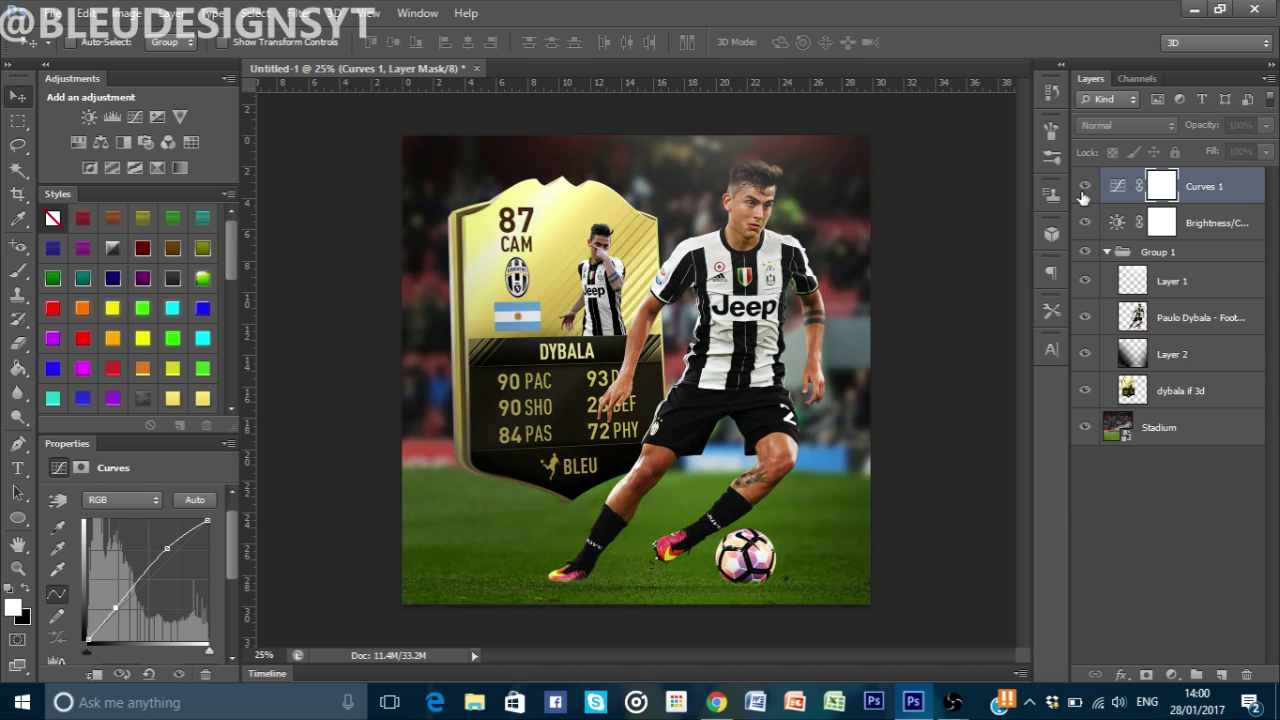
drag(1118, 195, 1118, 238)
click(1127, 125)
click(1097, 386)
scroll(1127, 125, up, 3)
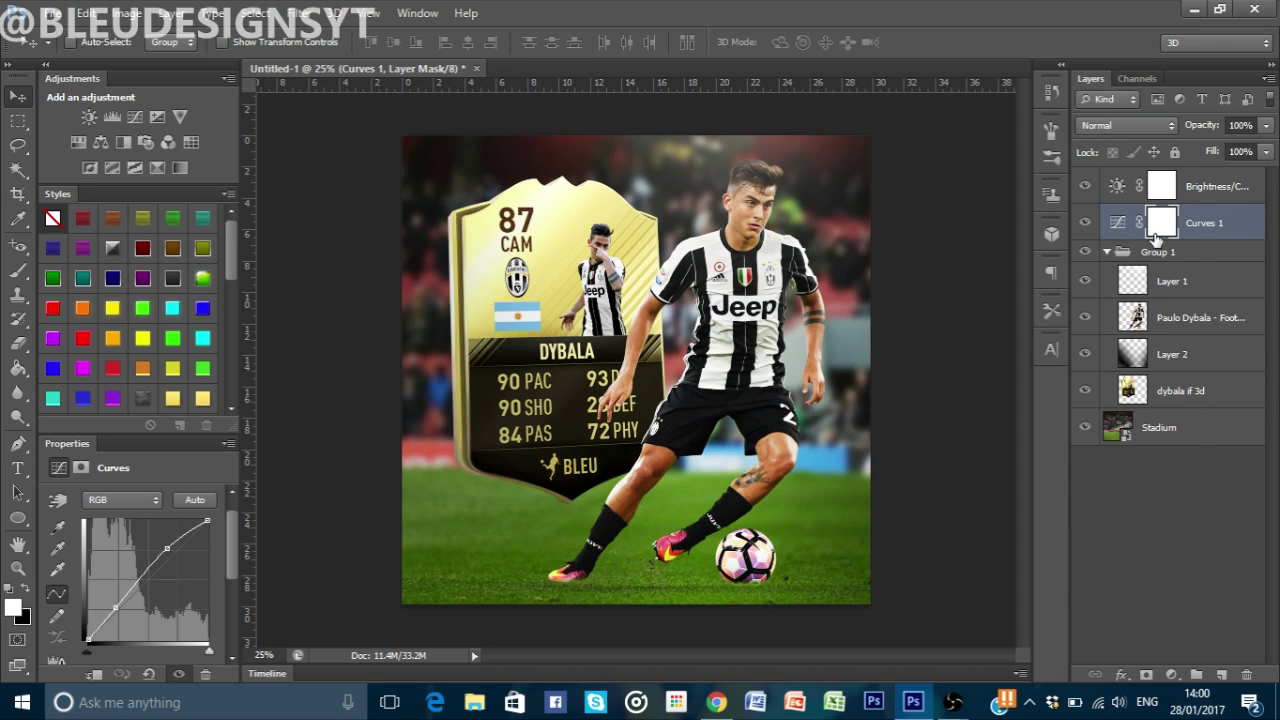
drag(1205, 125, 1192, 121)
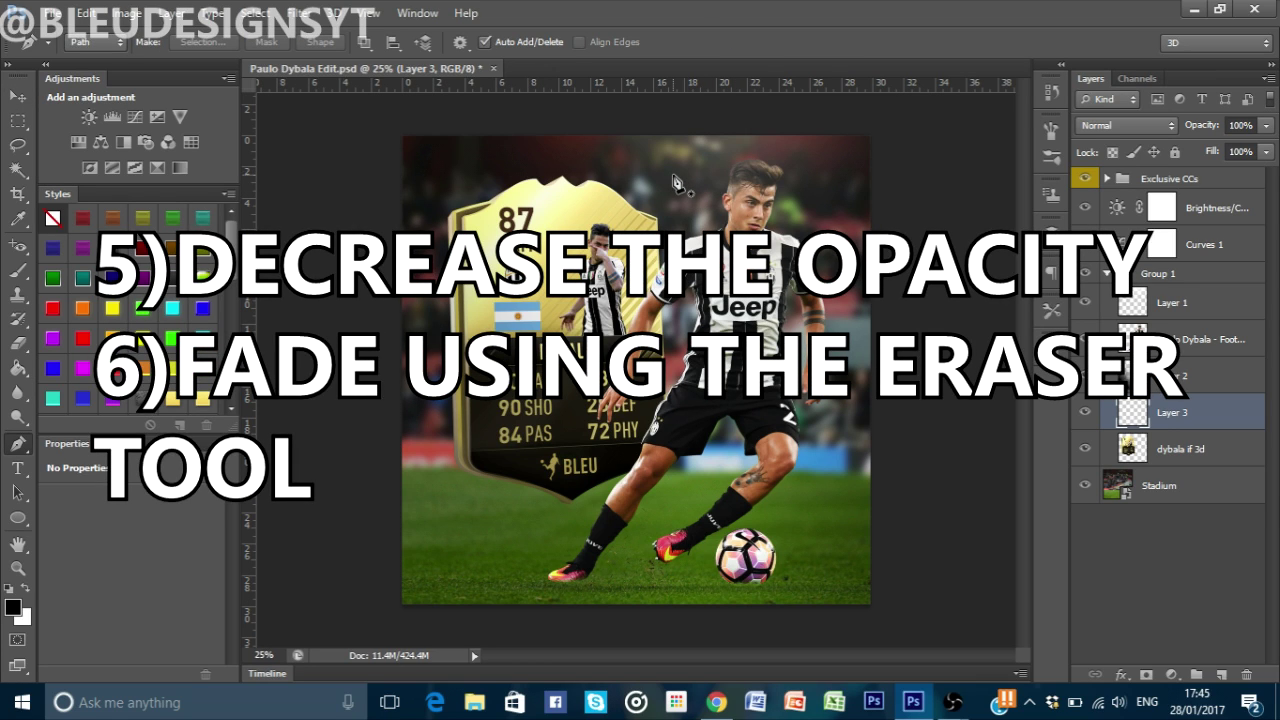
Step: Outline the card's top-left area and fill it with white on Layer 3
click(431, 505)
click(424, 155)
click(640, 155)
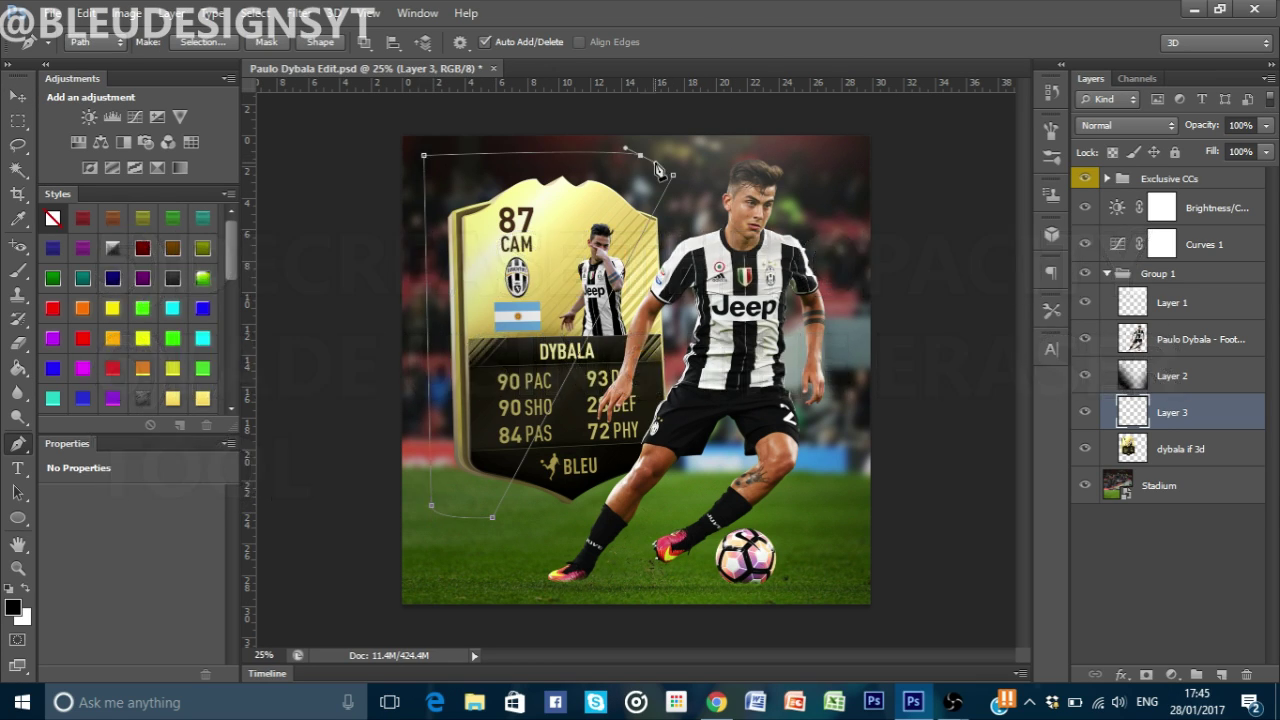
key(ctrl+Return)
key(x)
key(alt+BackSpace)
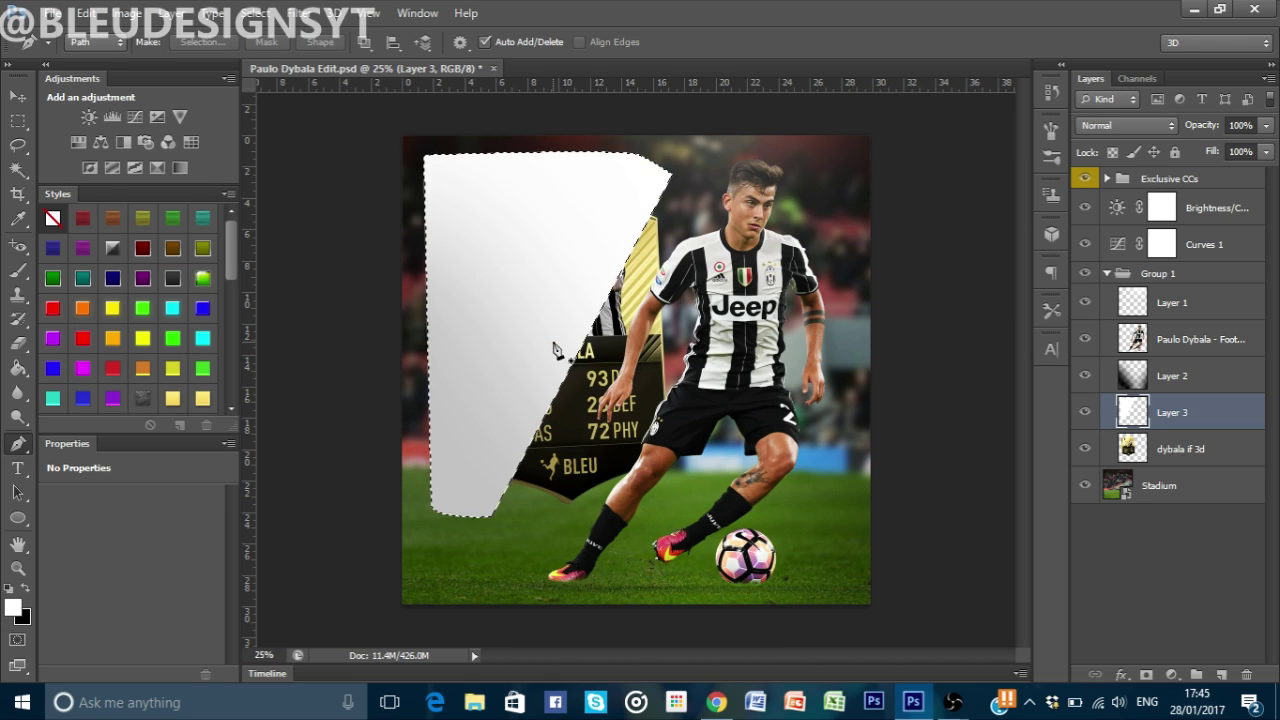
Step: Clip Layer 3 to the card, shift the white shape onto it, and blend it with Soft Light
right_click(1197, 418)
click(900, 297)
key(v)
drag(564, 351, 590, 376)
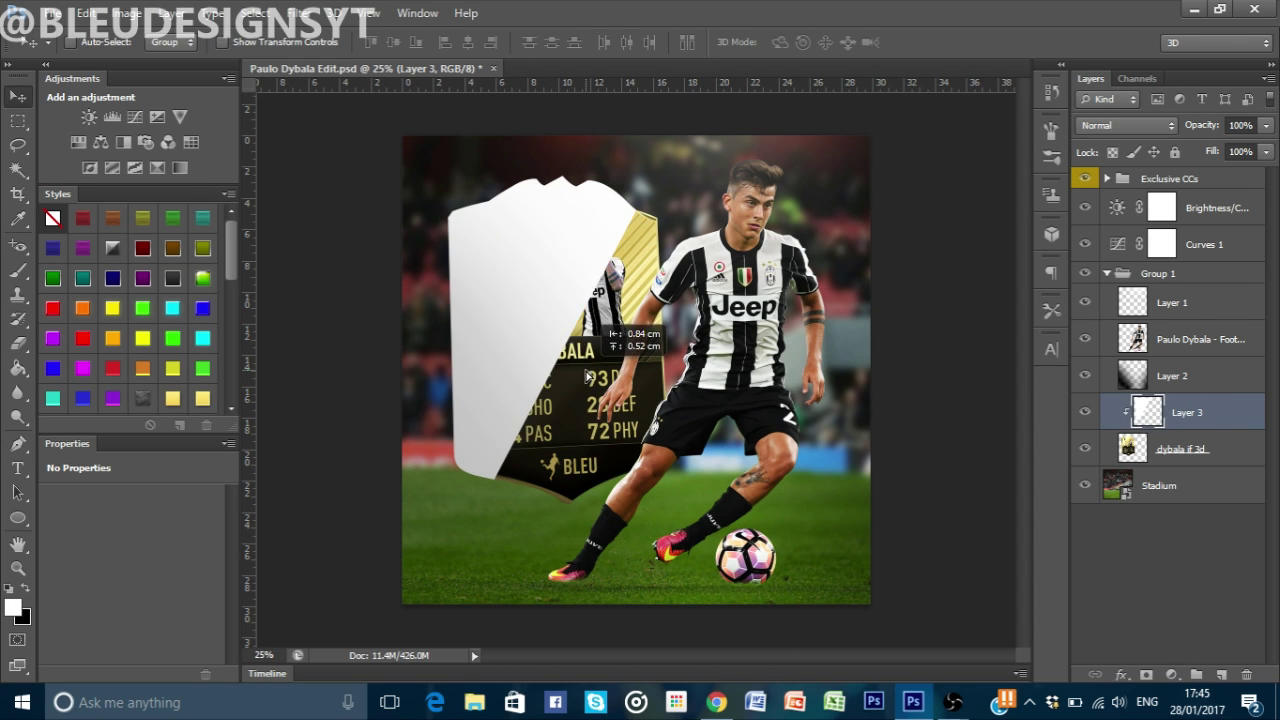
click(1127, 125)
click(1096, 388)
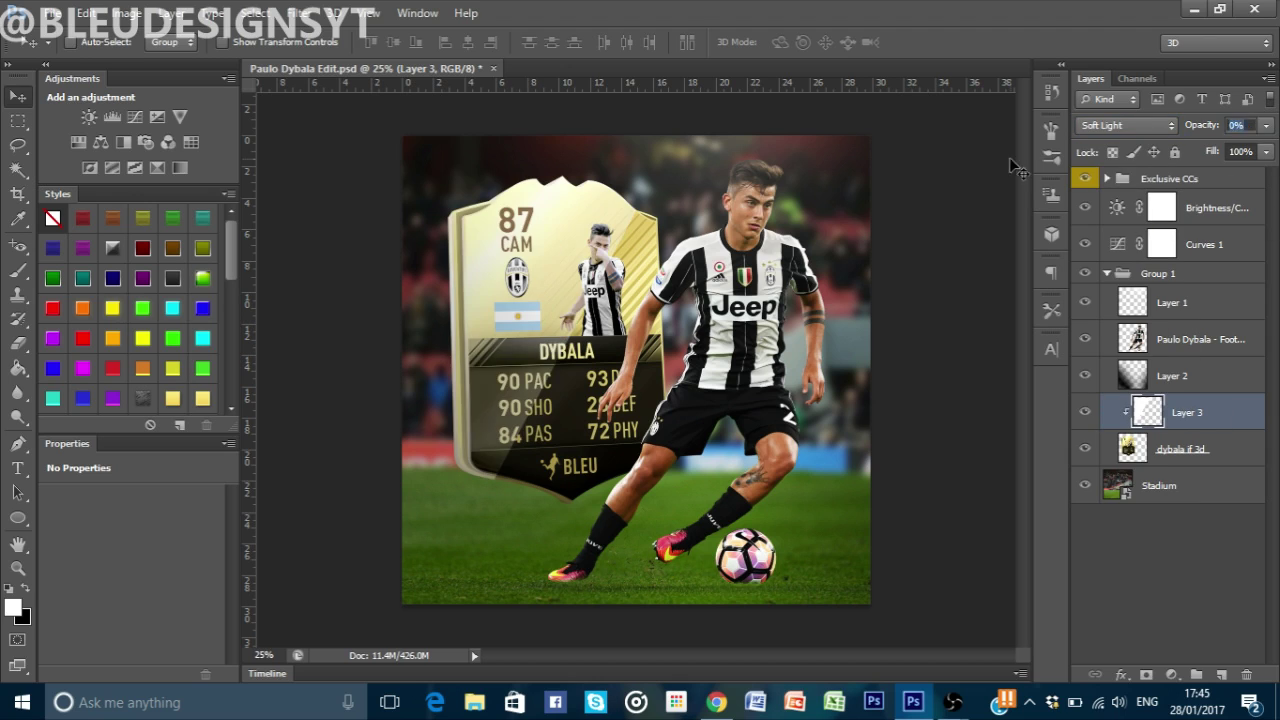
text(19)
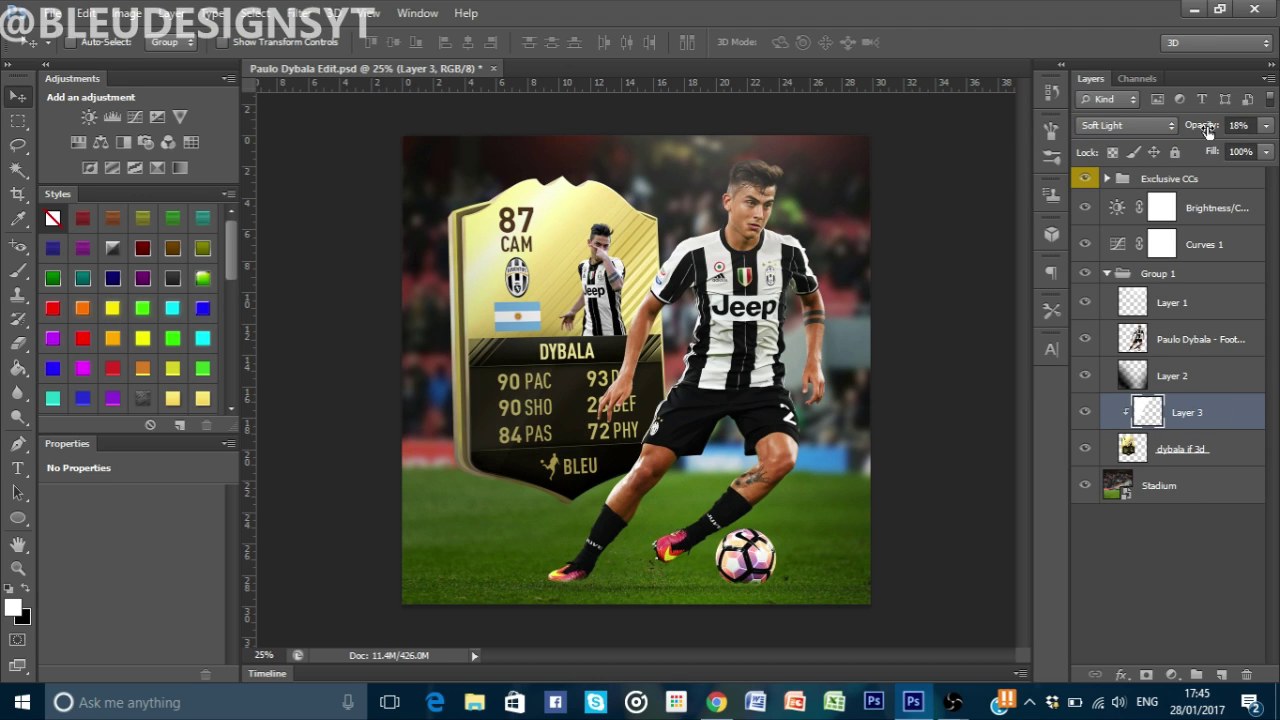
Step: Switch Layer 3 to Normal blending at 12% opacity and toggle its visibility to compare
click(1127, 125)
click(1120, 130)
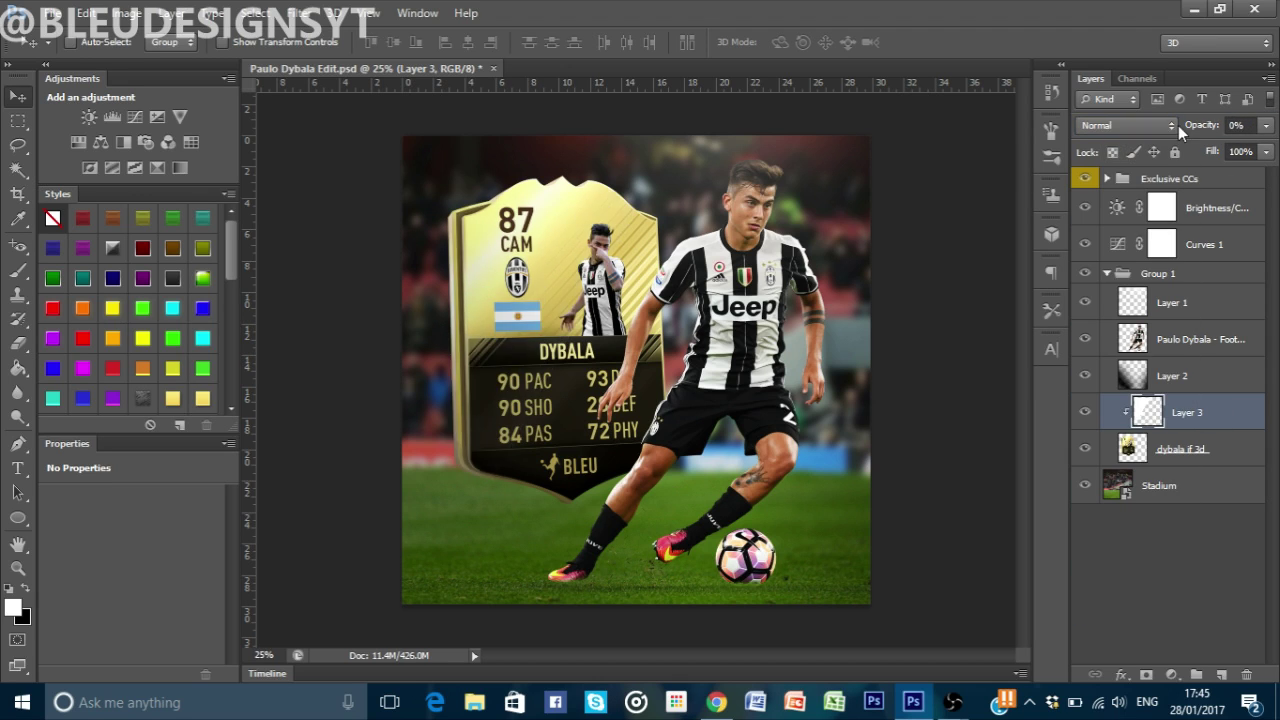
drag(1178, 125, 1194, 128)
key(e)
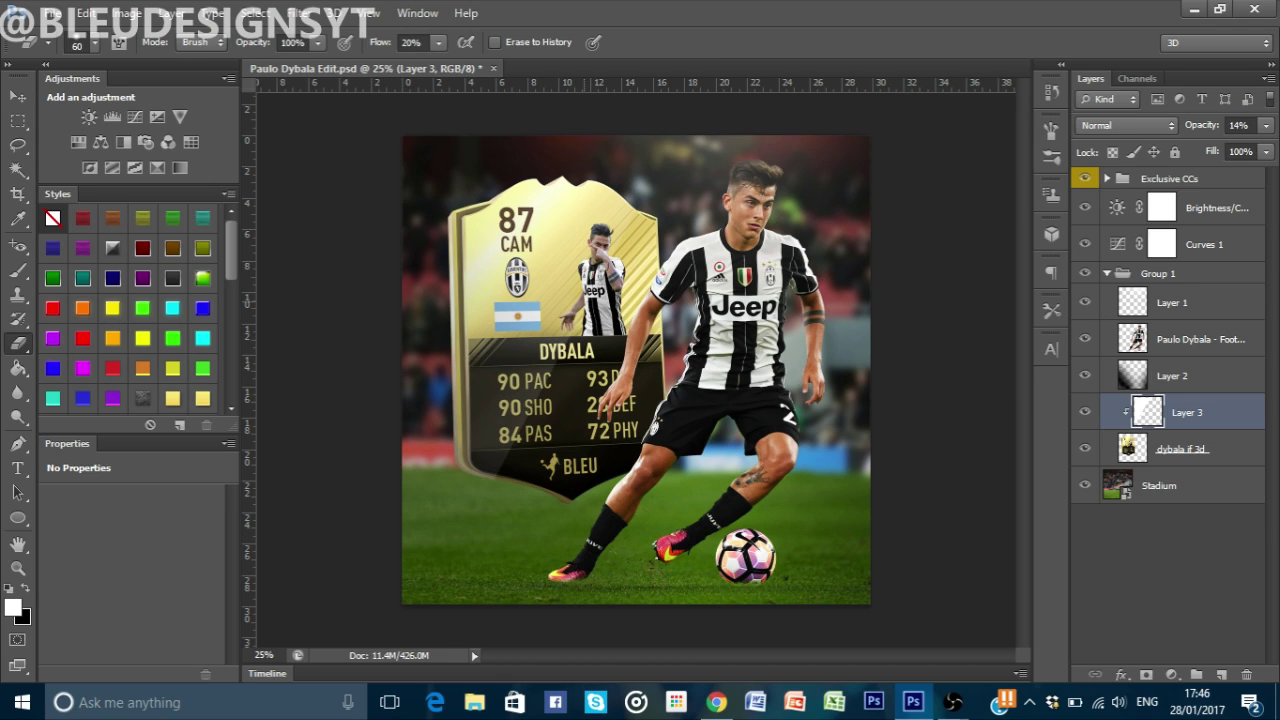
drag(1215, 124, 1211, 124)
key(v)
click(1085, 412)
click(1085, 412)
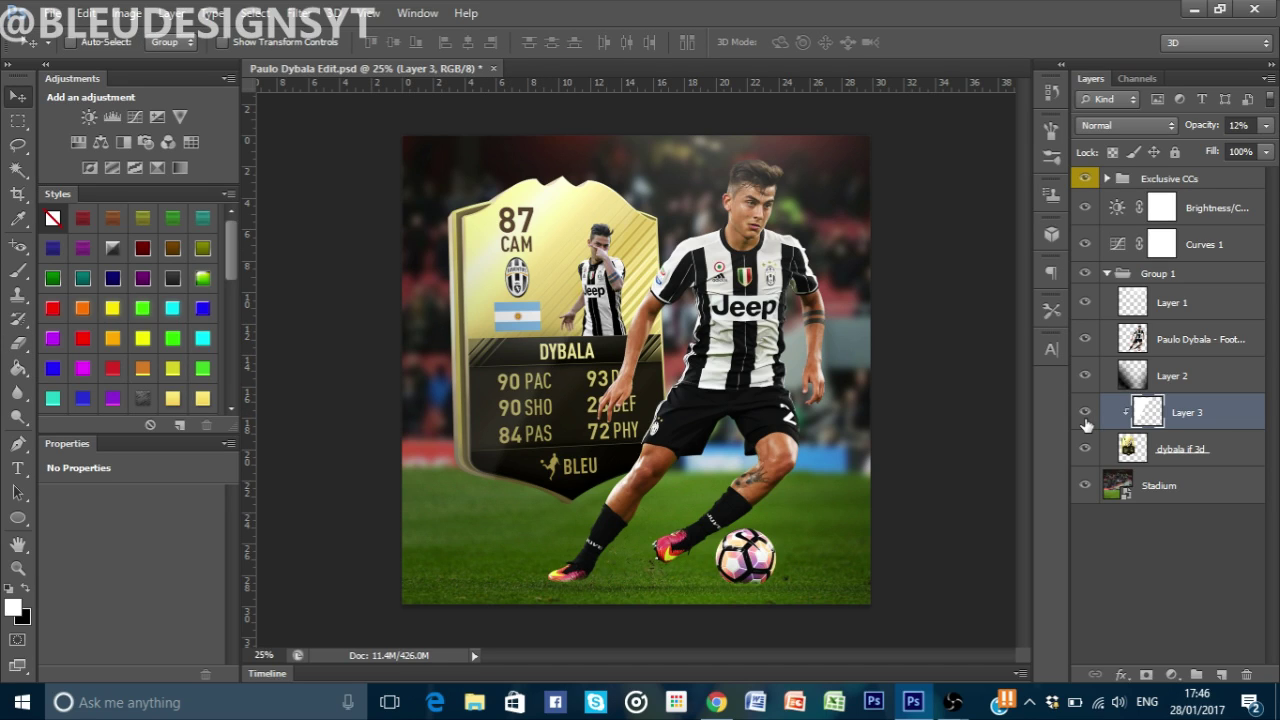
Step: Add a new empty layer above the Paulo Dybala player layer
click(1210, 346)
key(ctrl+shift+alt+n)
right_click(1195, 340)
Step: Clip Layer 4 to the player and paint black shading over him
click(905, 295)
key(b)
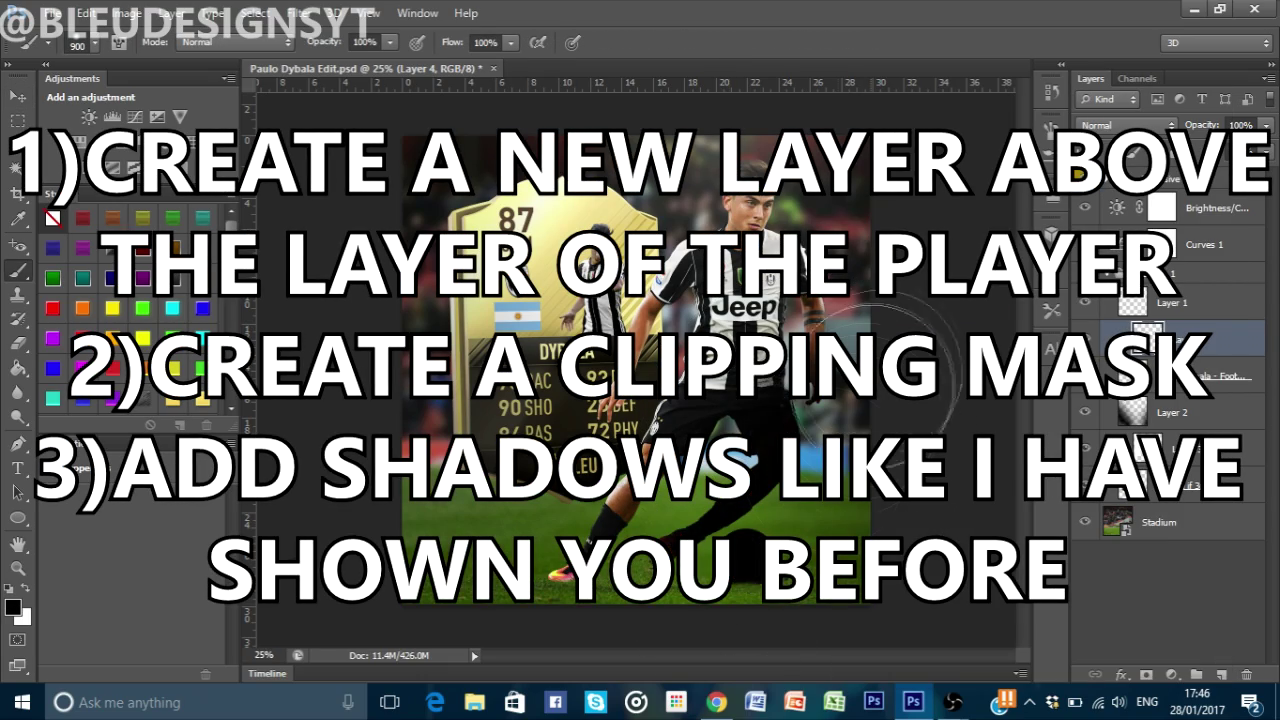
key(e)
Step: Remove the shading from the ball with a pen selection and set Layer 4 to 28% opacity
key(p)
click(737, 606)
click(805, 605)
click(810, 582)
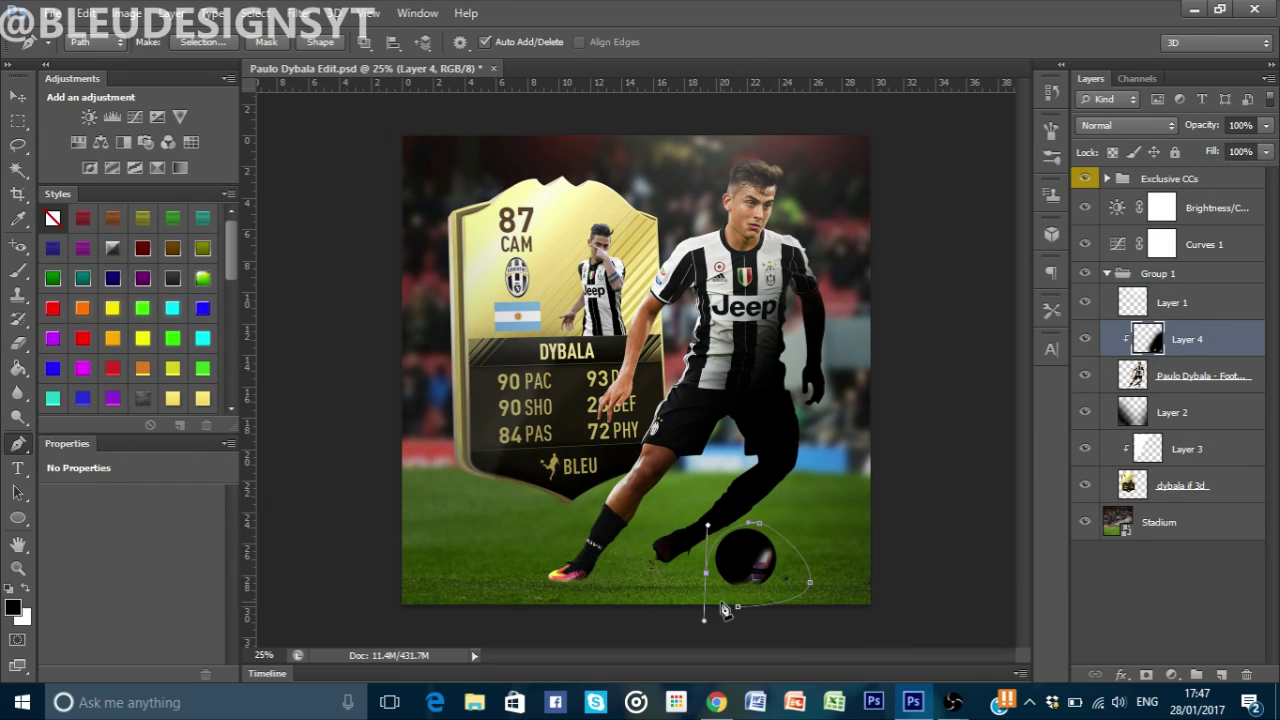
right_click(757, 596)
click(840, 240)
key(Delete)
key(v)
mouse_move(1205, 126)
mouse_down()
mouse_move(1192, 133)
mouse_move(1213, 134)
mouse_up()
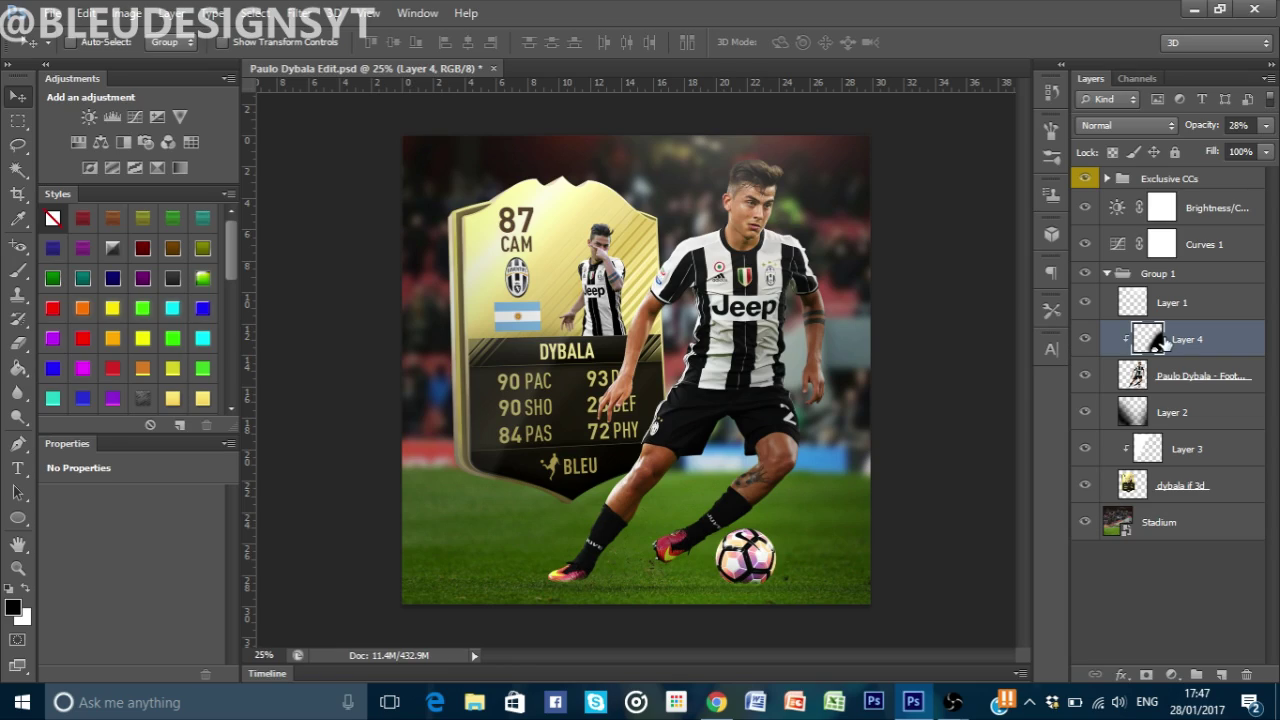
drag(1195, 376, 1211, 341)
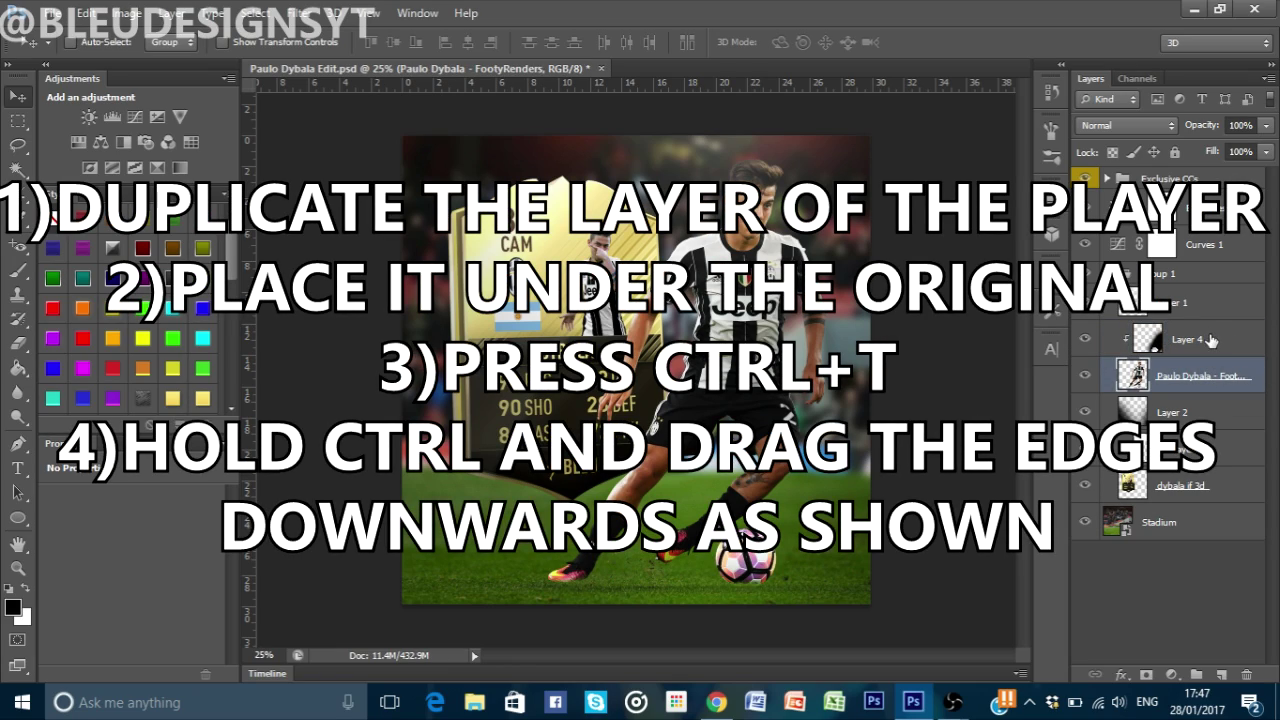
Step: Rotate and skew the Dybala copy flat onto the grass, lined up under his feet
ctrl+click(1211, 341)
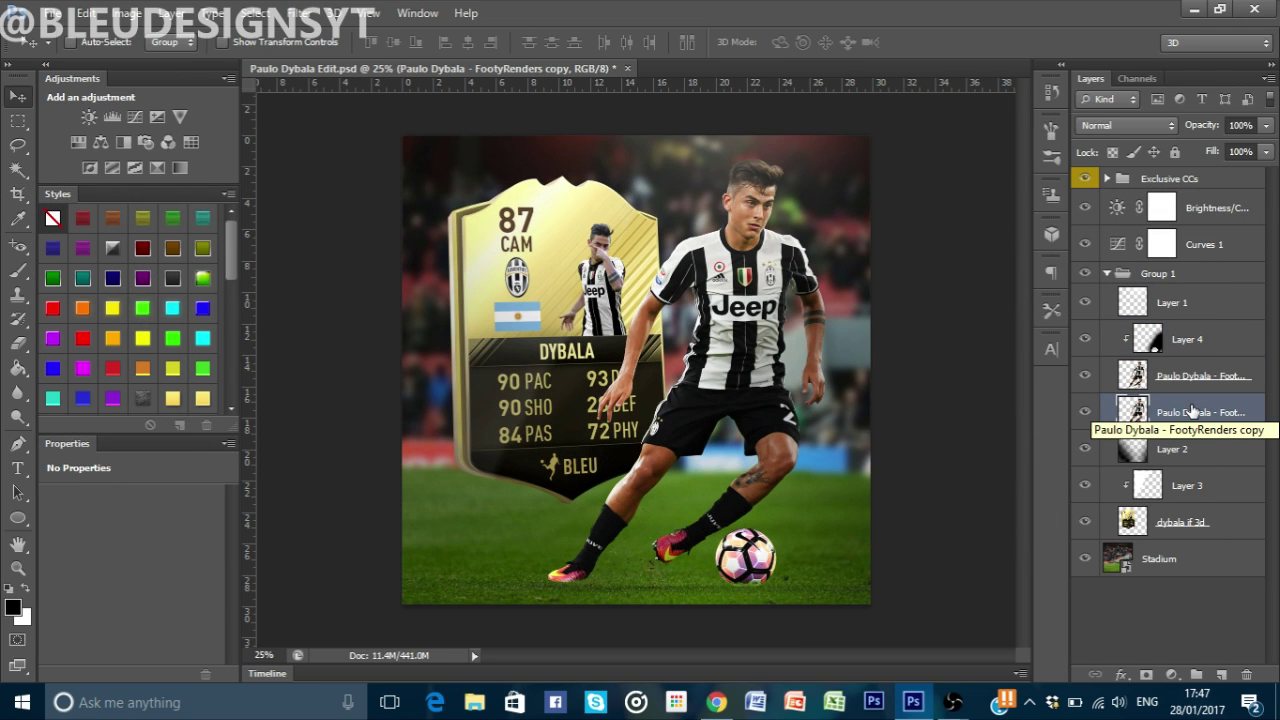
key(ctrl+t)
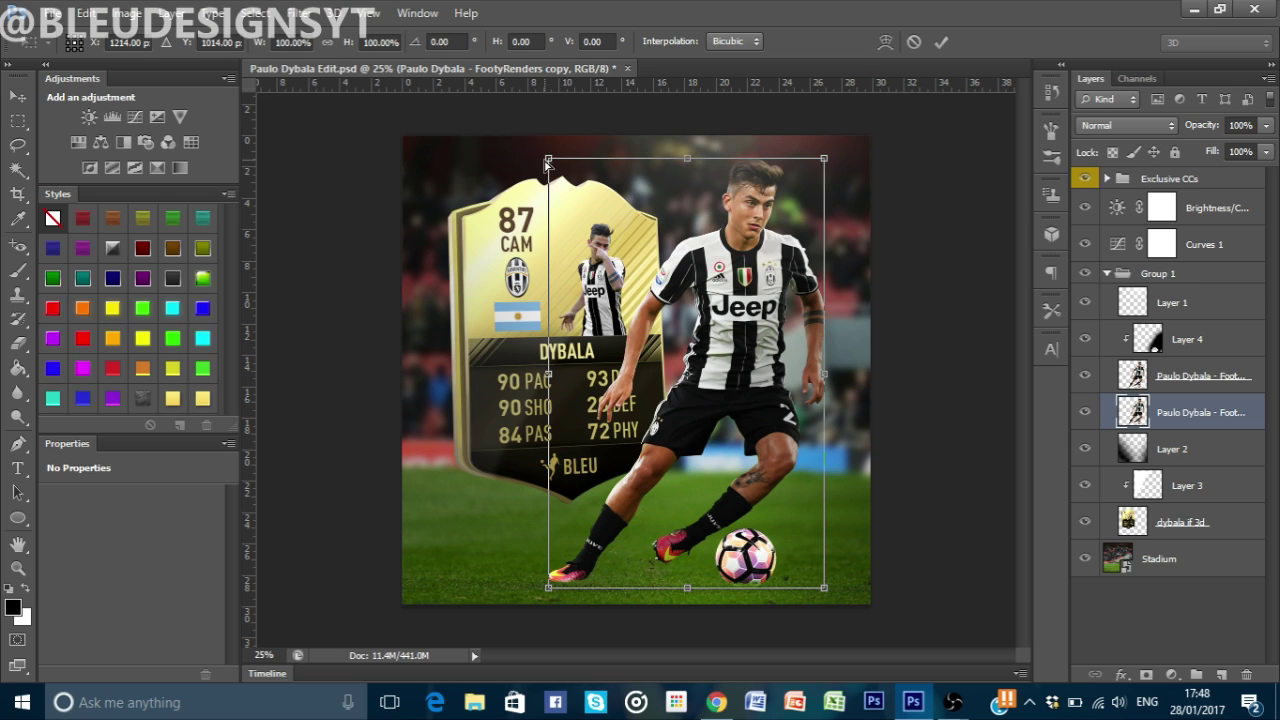
drag(546, 172, 843, 170)
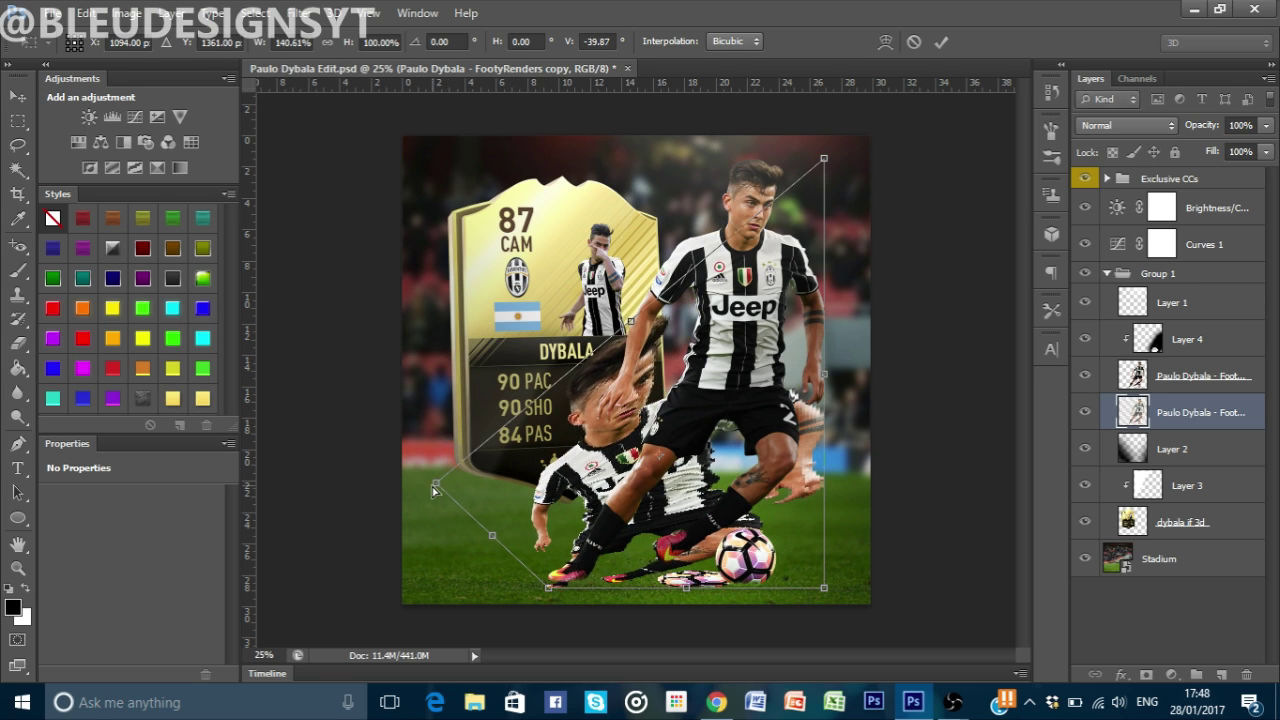
drag(823, 160, 585, 483)
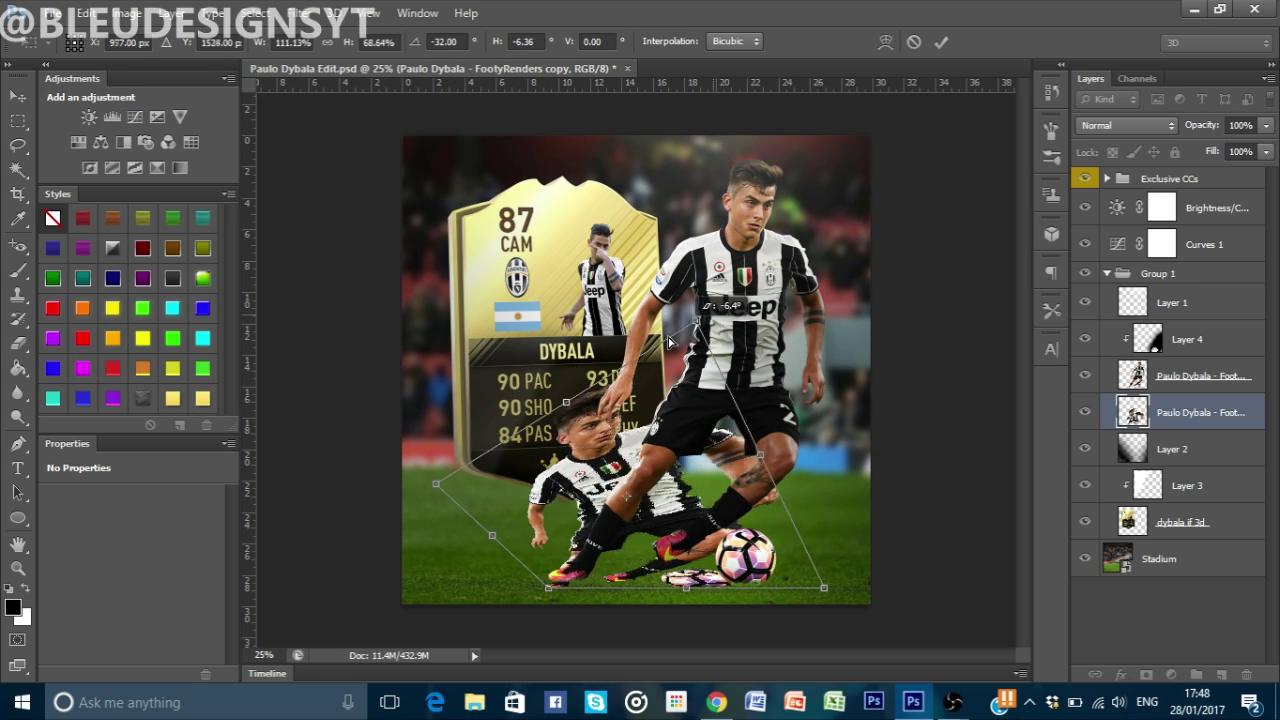
drag(585, 483, 582, 524)
drag(812, 594, 795, 586)
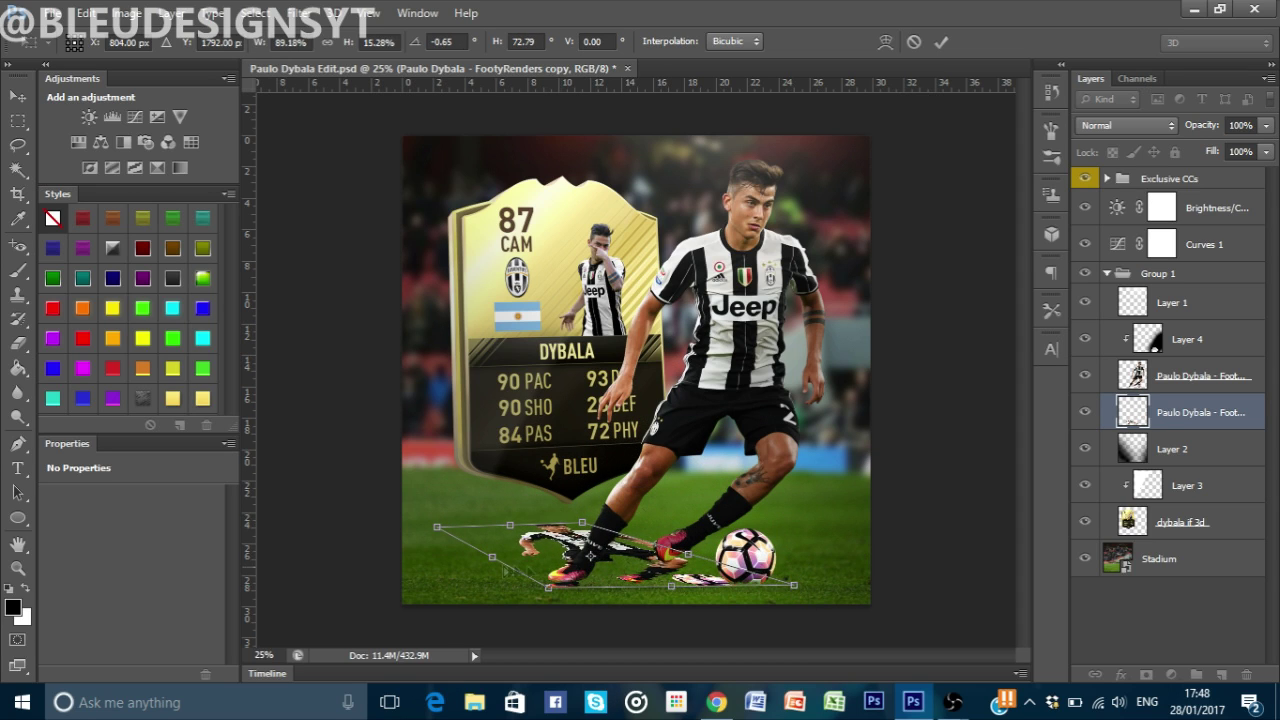
drag(437, 526, 430, 553)
key(Return)
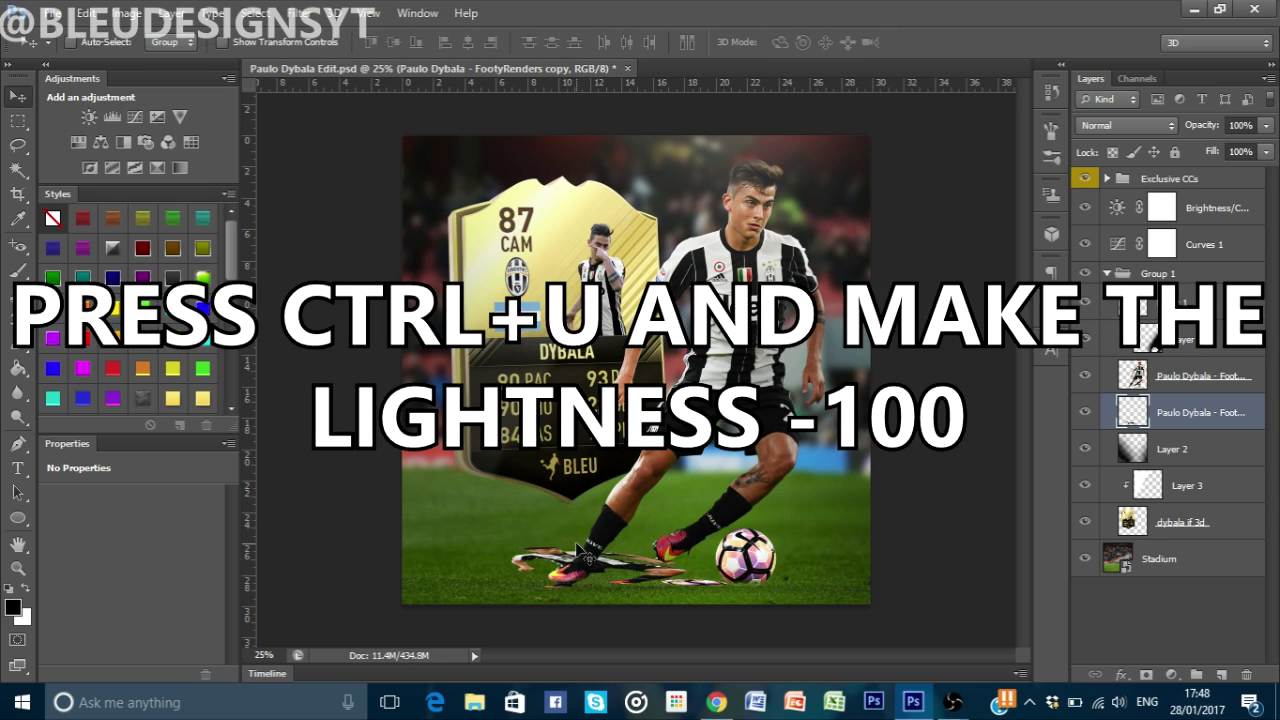
Step: Darken the shadow copy to pure black with Hue/Saturation Lightness -100
key(ctrl+u)
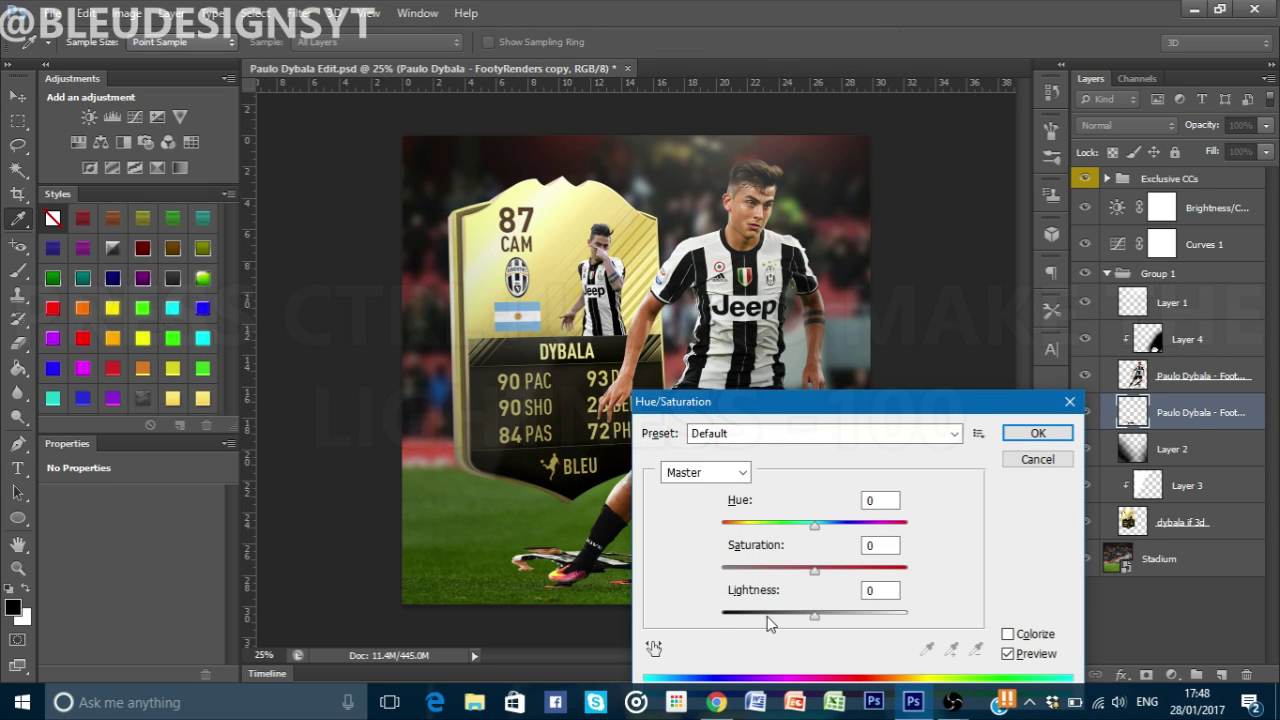
drag(767, 616, 722, 616)
key(Return)
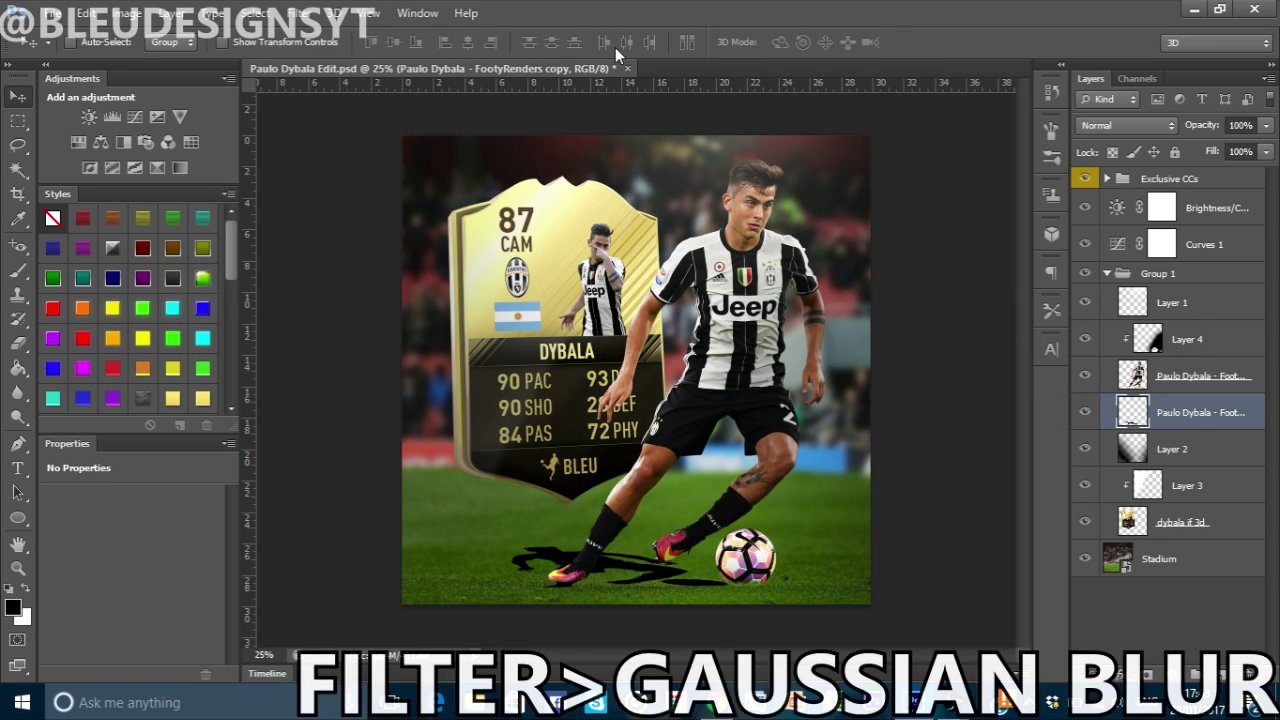
Step: Soften the shadow with a Gaussian Blur of about 14 px and lower its opacity to 31%
click(337, 12)
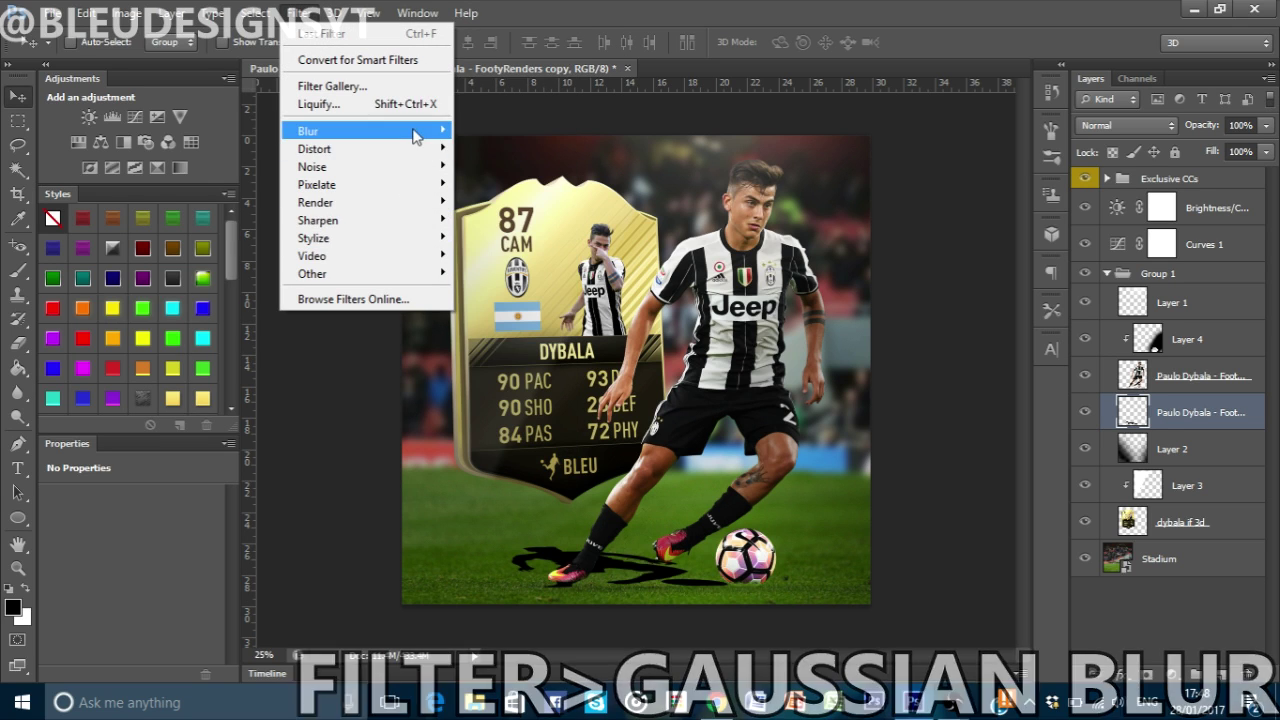
mouse_move(360, 131)
click(497, 247)
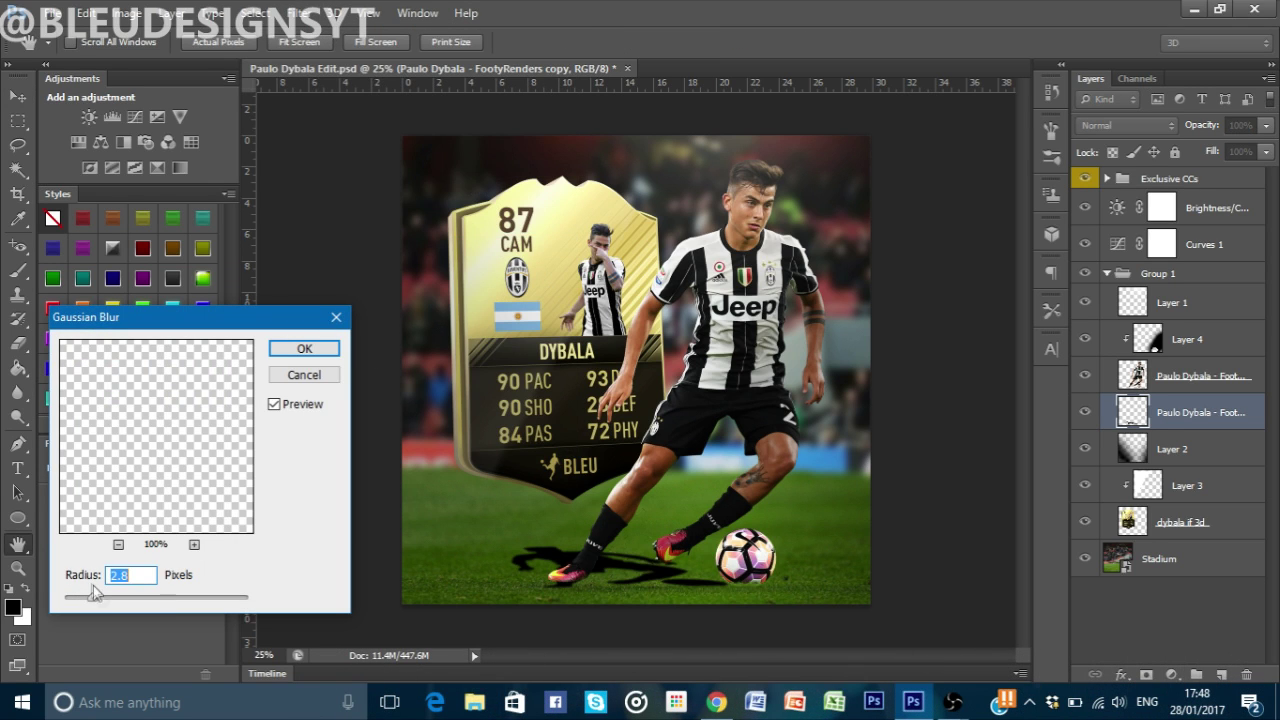
drag(108, 596, 140, 595)
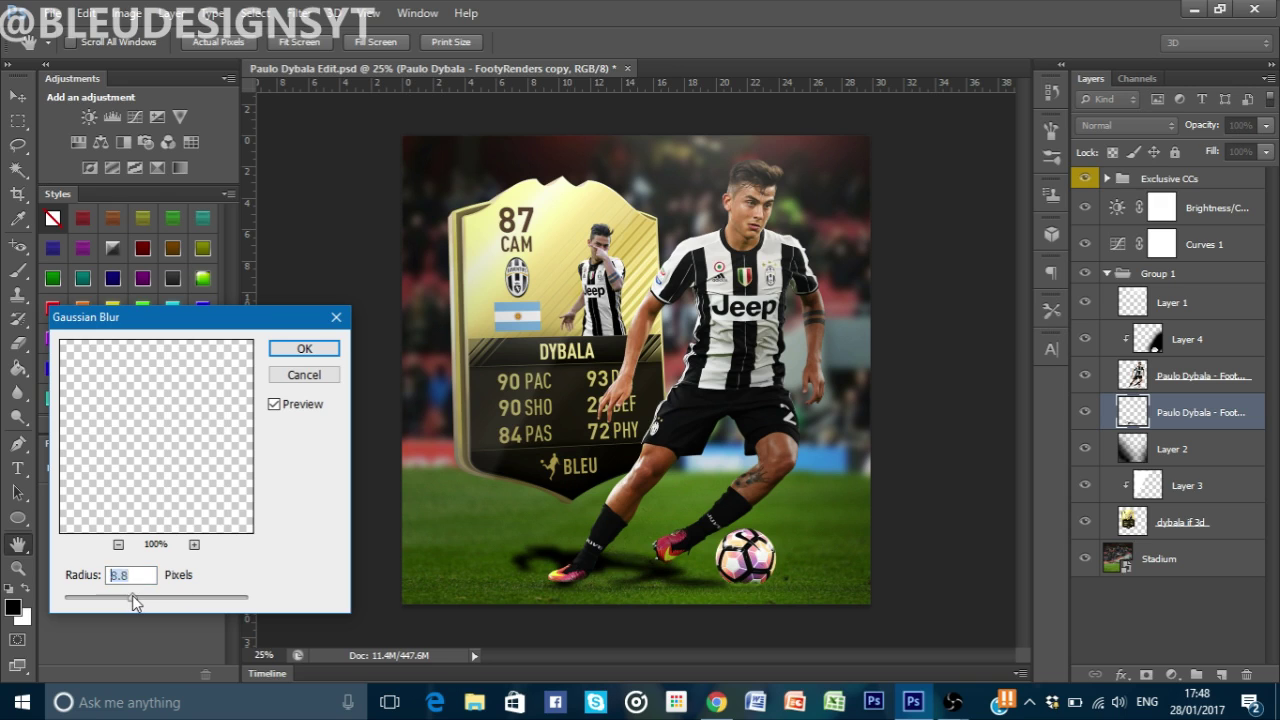
drag(134, 598, 141, 600)
key(Return)
drag(1206, 134, 1203, 125)
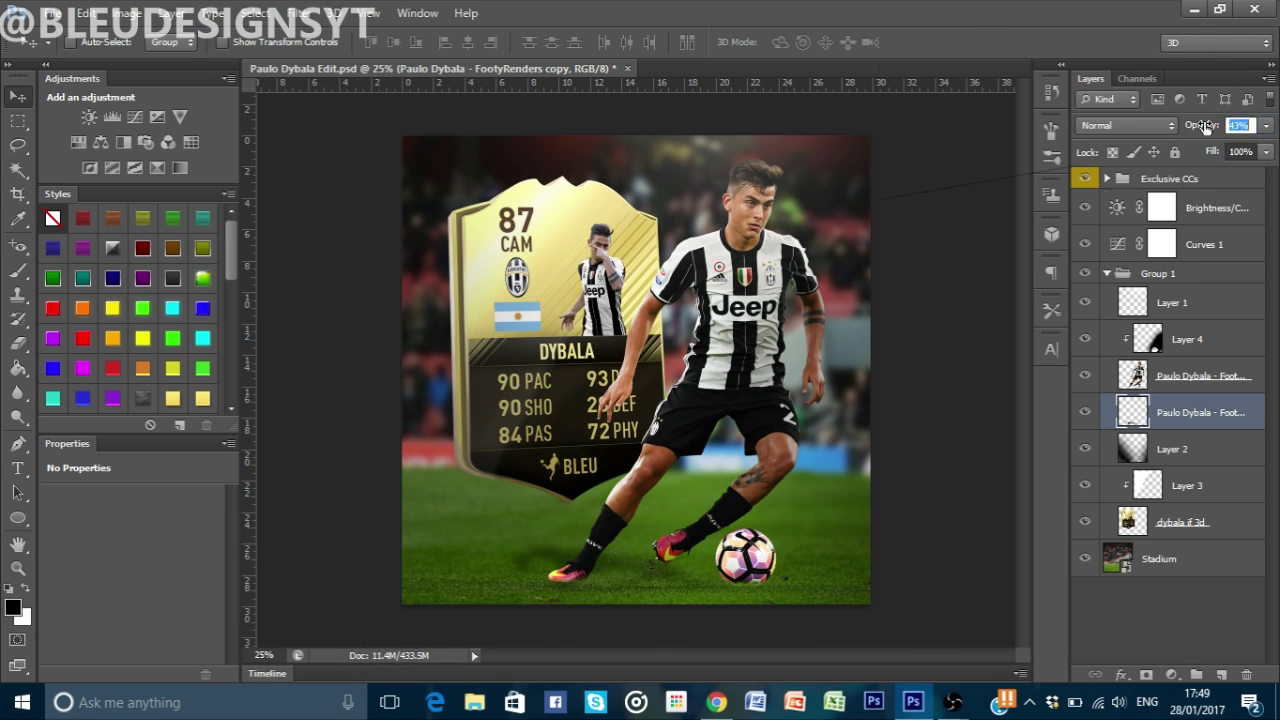
Step: Hide two Inferno layers inside Exclusive CCs and move both above the group
click(1106, 178)
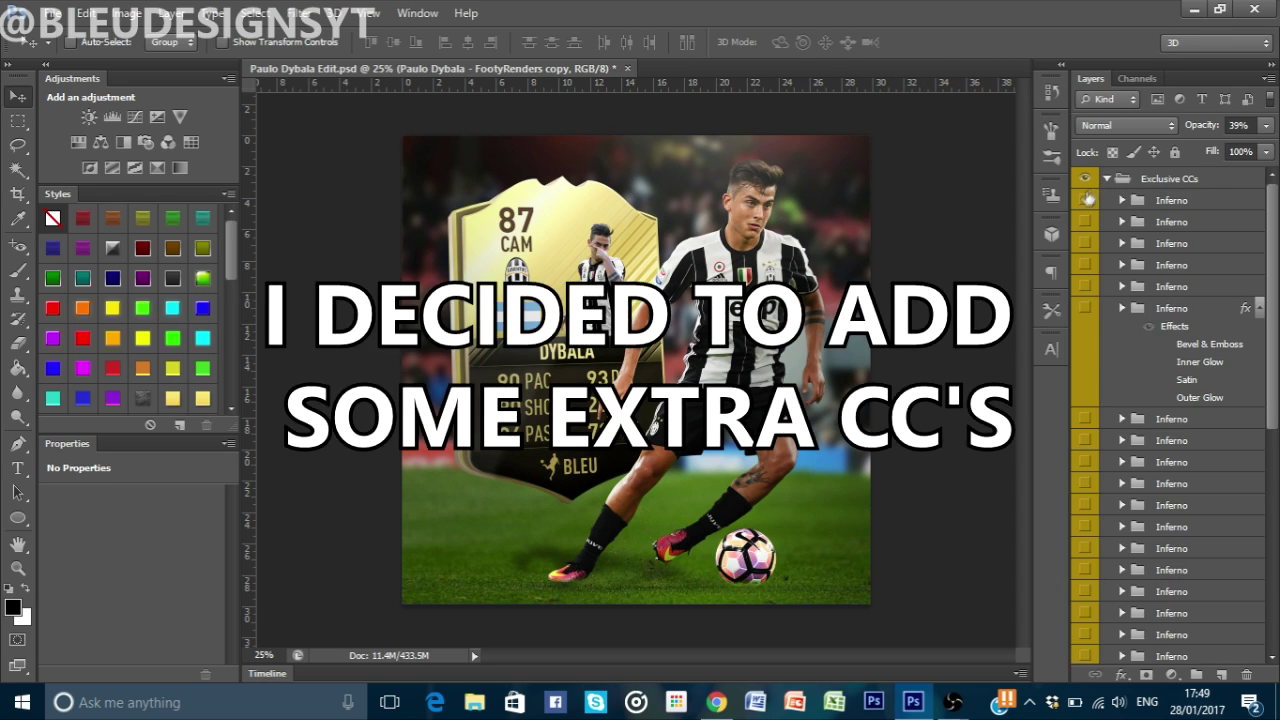
click(1084, 222)
click(1086, 244)
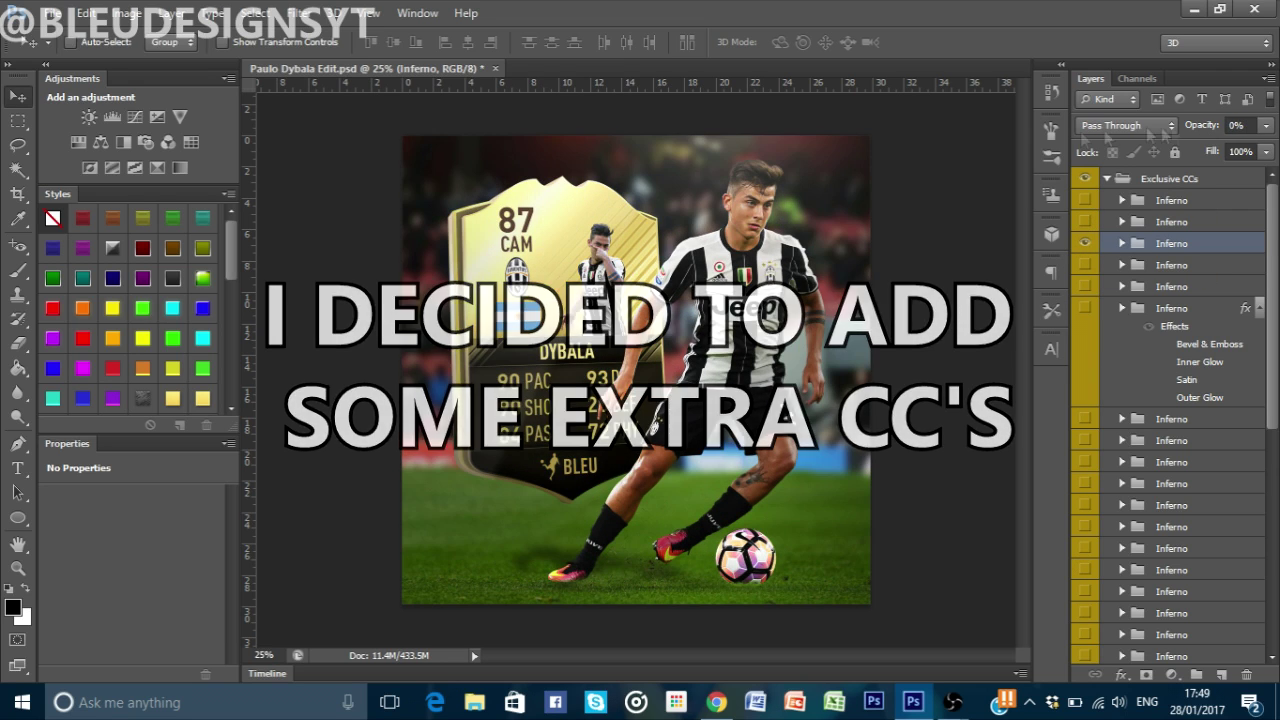
click(1085, 244)
key(ctrl+shift+bracketright)
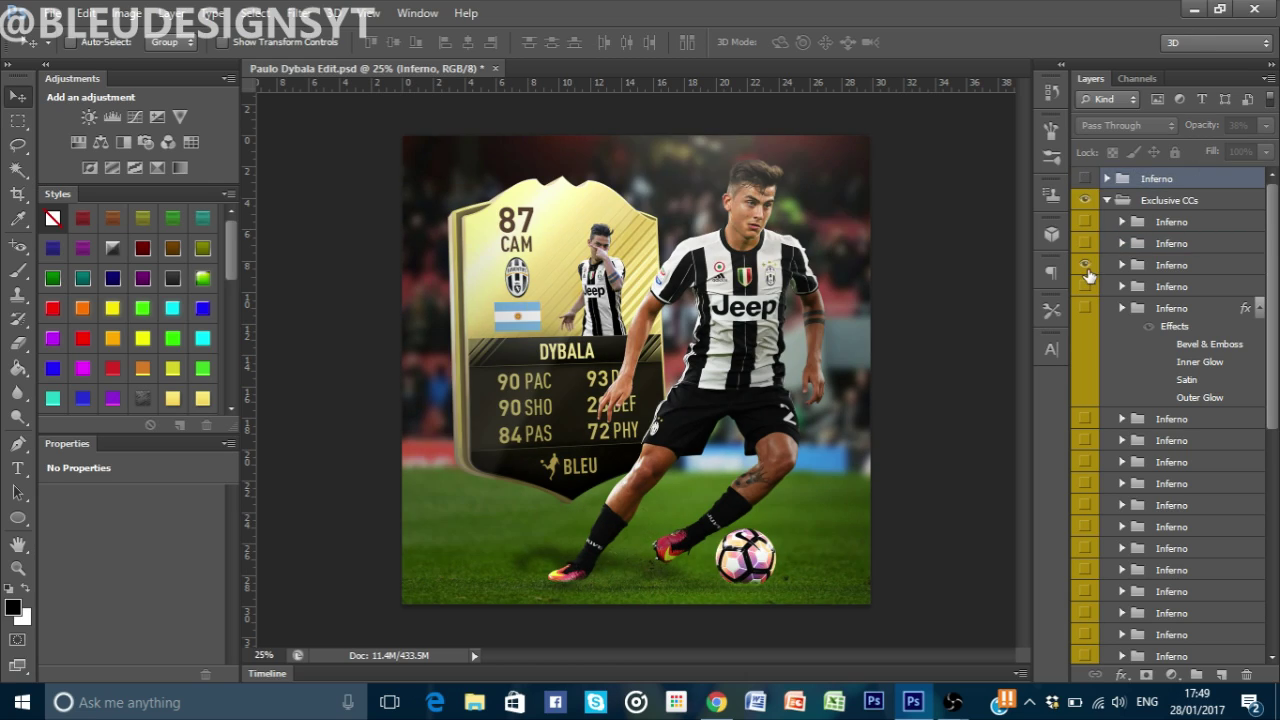
click(1085, 265)
key(ctrl+shift+bracketright)
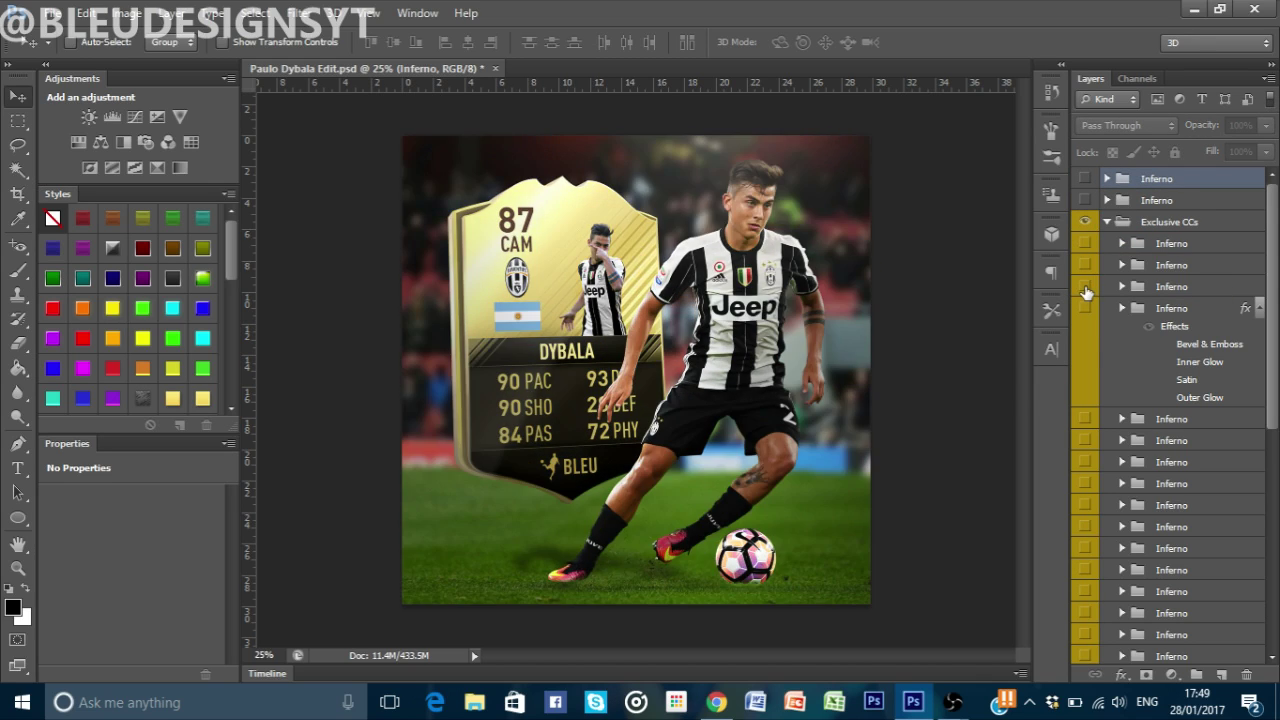